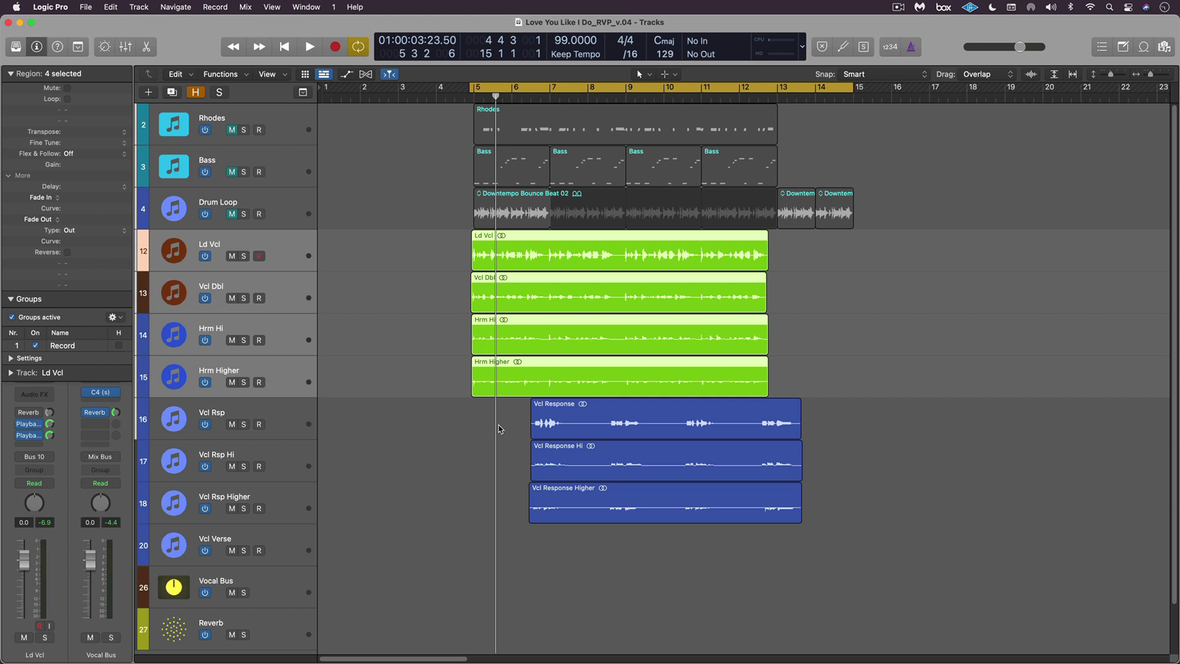
# - Play back the song section to hear the vocals, then stop it
pyautogui.press('space')
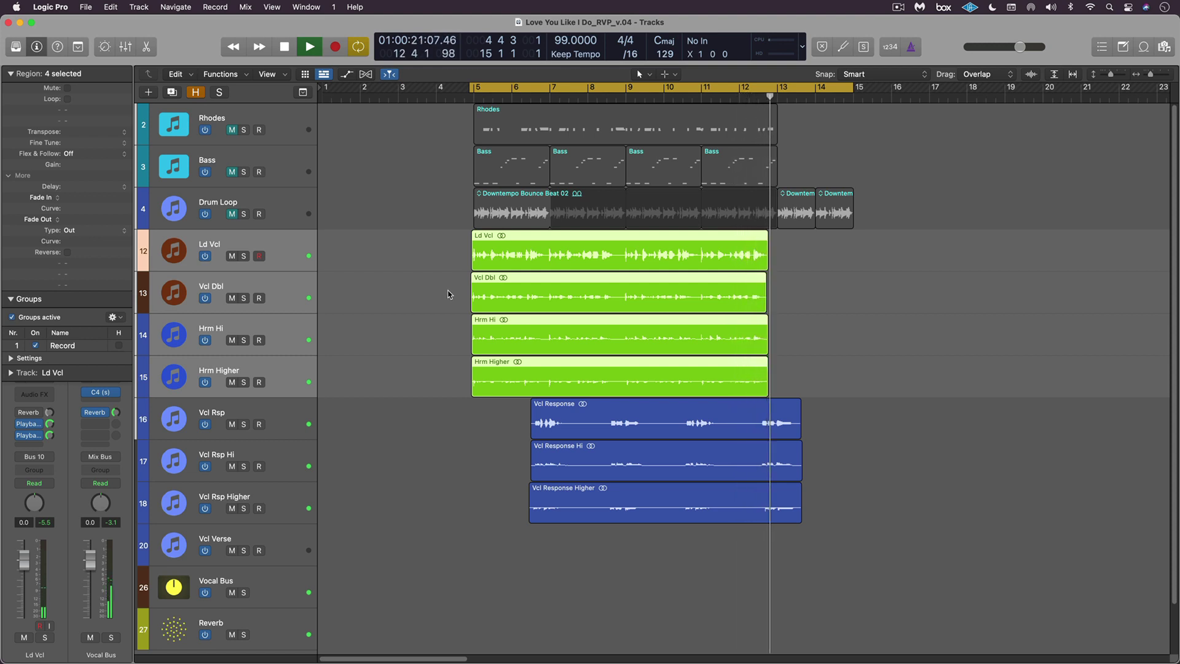
pyautogui.press('space')
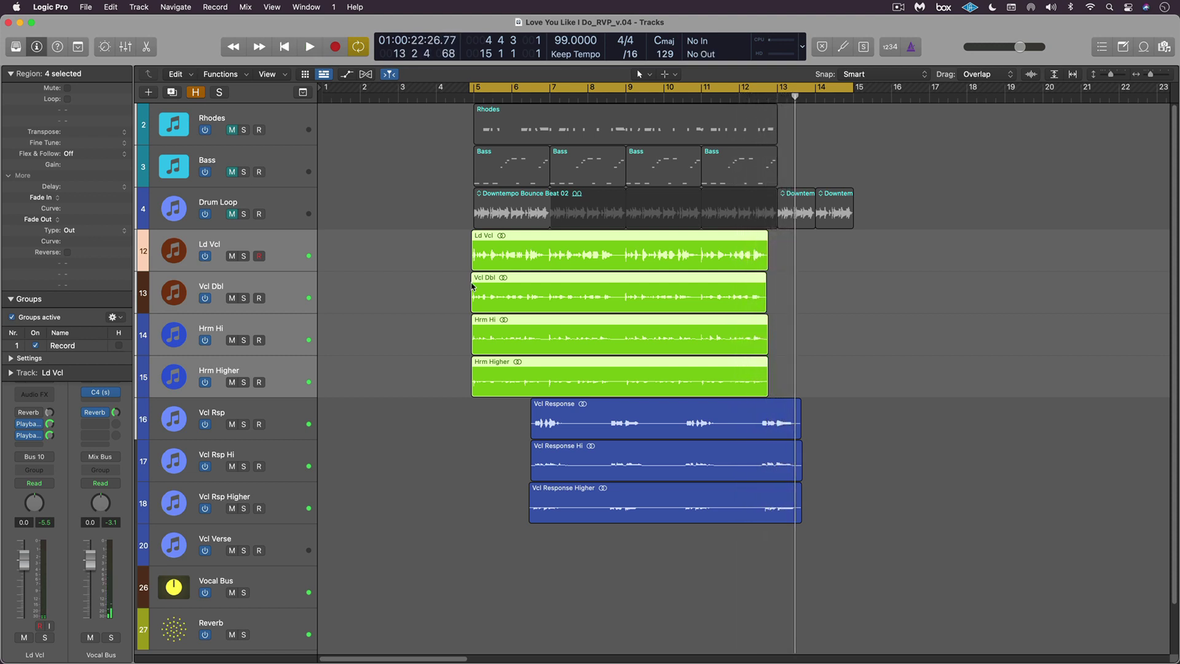
# - Insert RevoiceProLink AU (ARA) in the Ld Vcl channel's Audio FX slot
pyautogui.press('x')
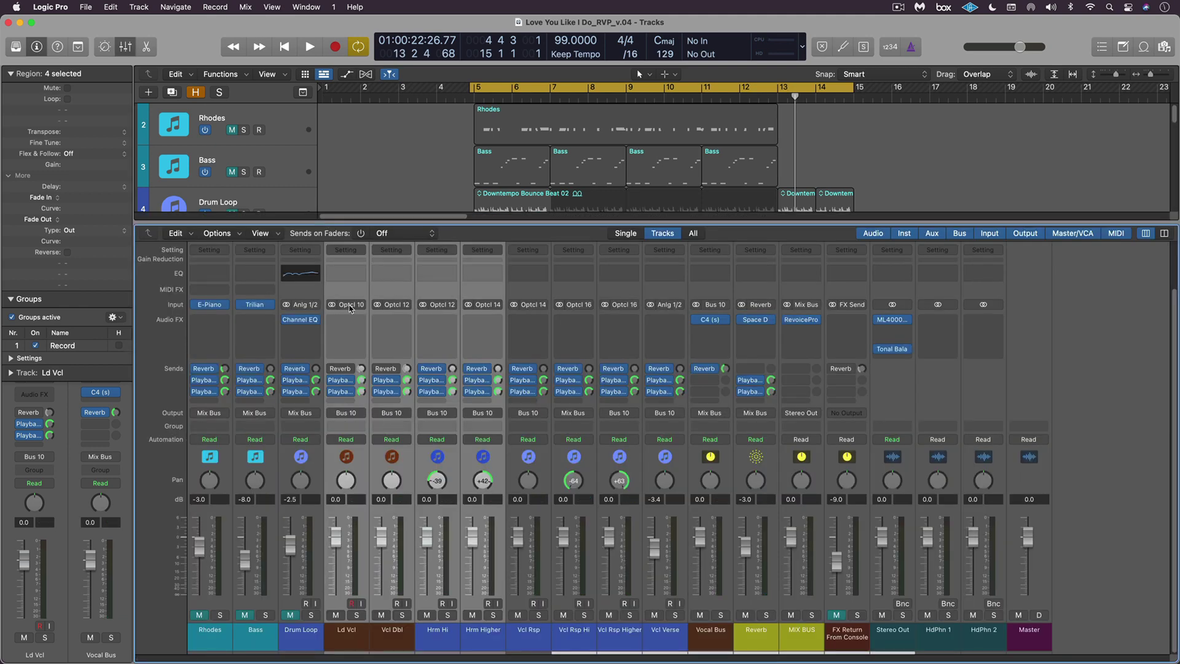
pyautogui.click(347, 319)
pyautogui.moveTo(379, 642)
pyautogui.moveTo(574, 448)
pyautogui.click(775, 464)
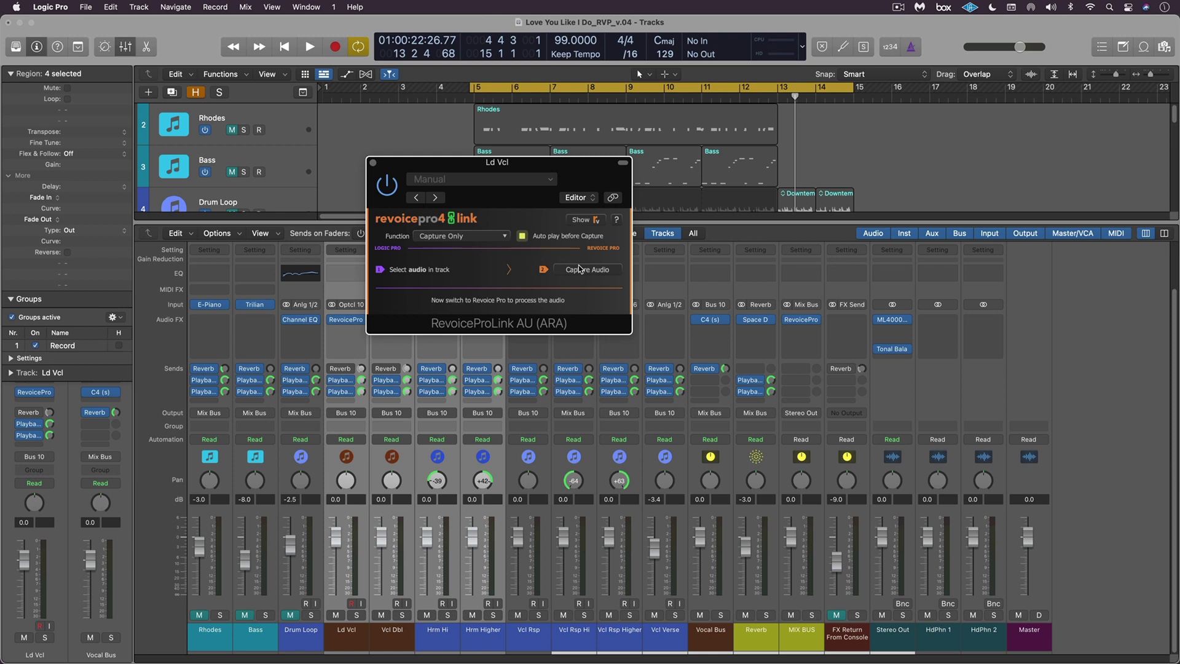
# - Link the plug-in to Revoice Pro 4, keep Capture Only, and capture the selected vocals
pyautogui.click(585, 220)
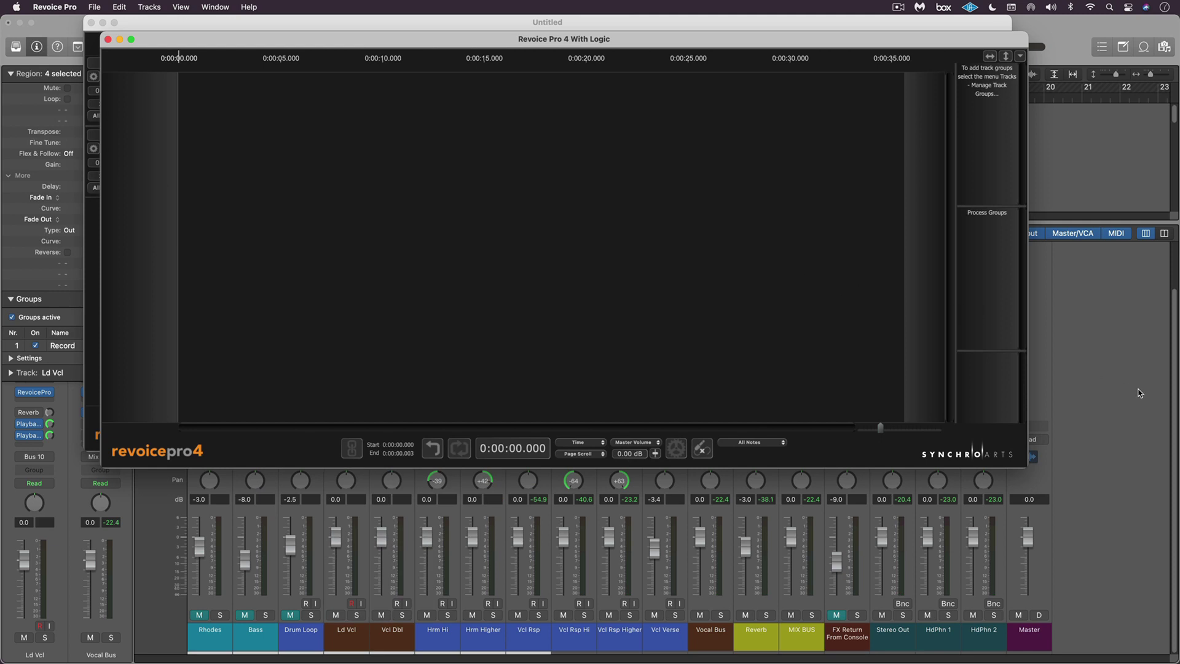
pyautogui.click(1114, 391)
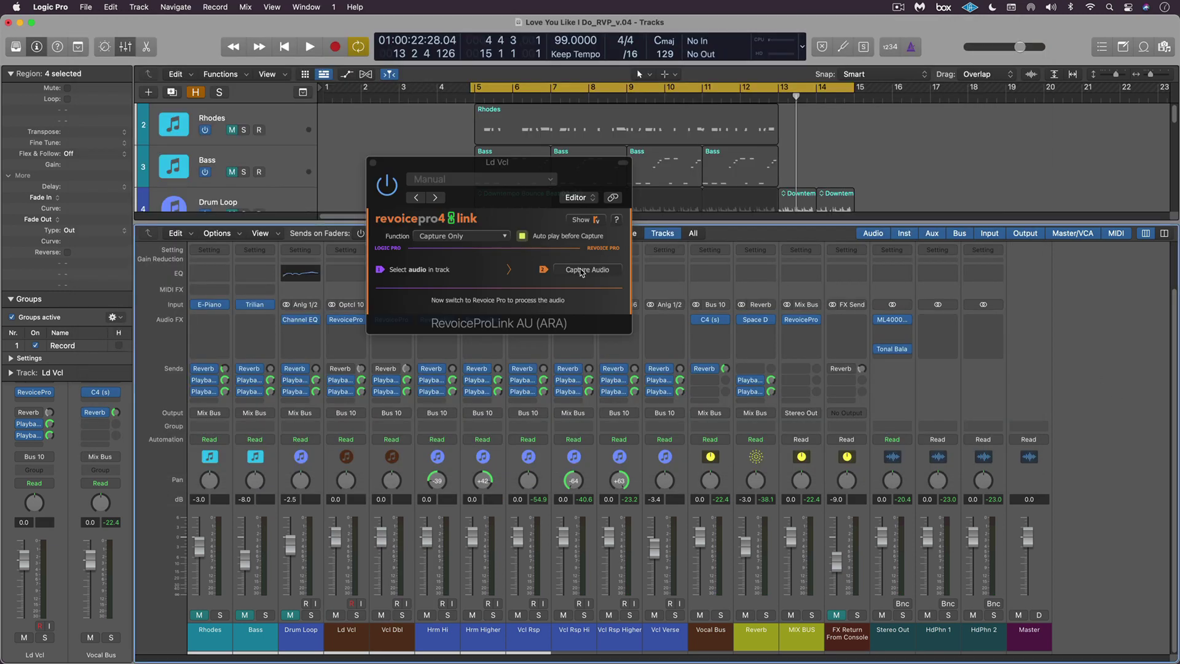
pyautogui.click(613, 197)
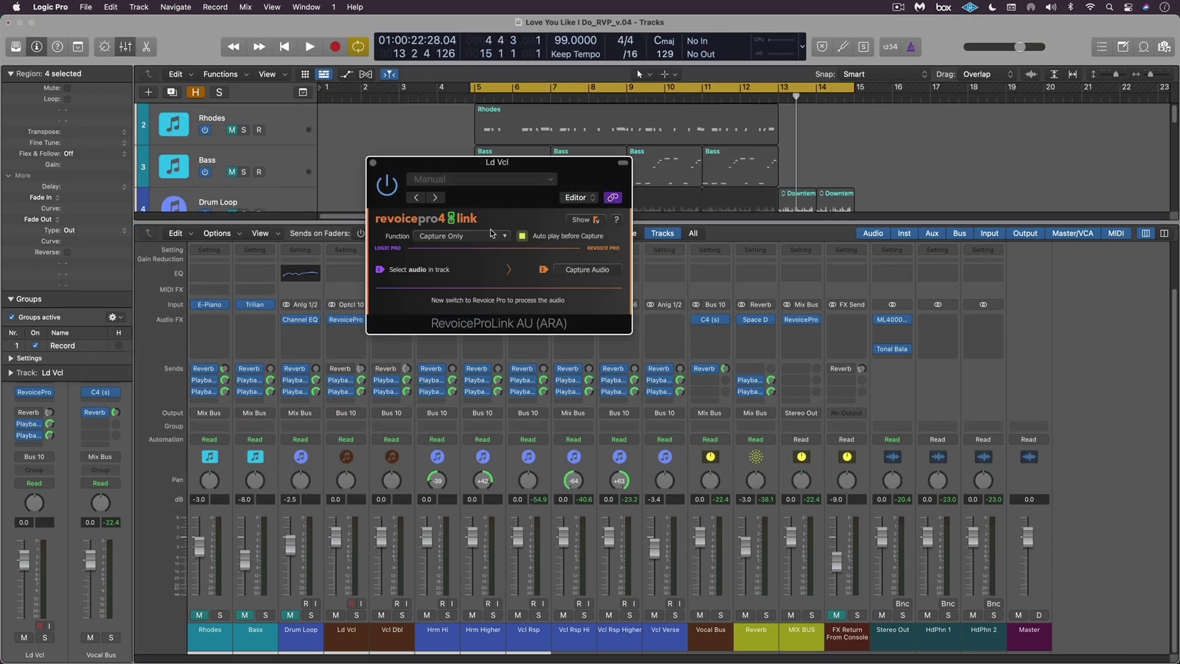
pyautogui.click(503, 237)
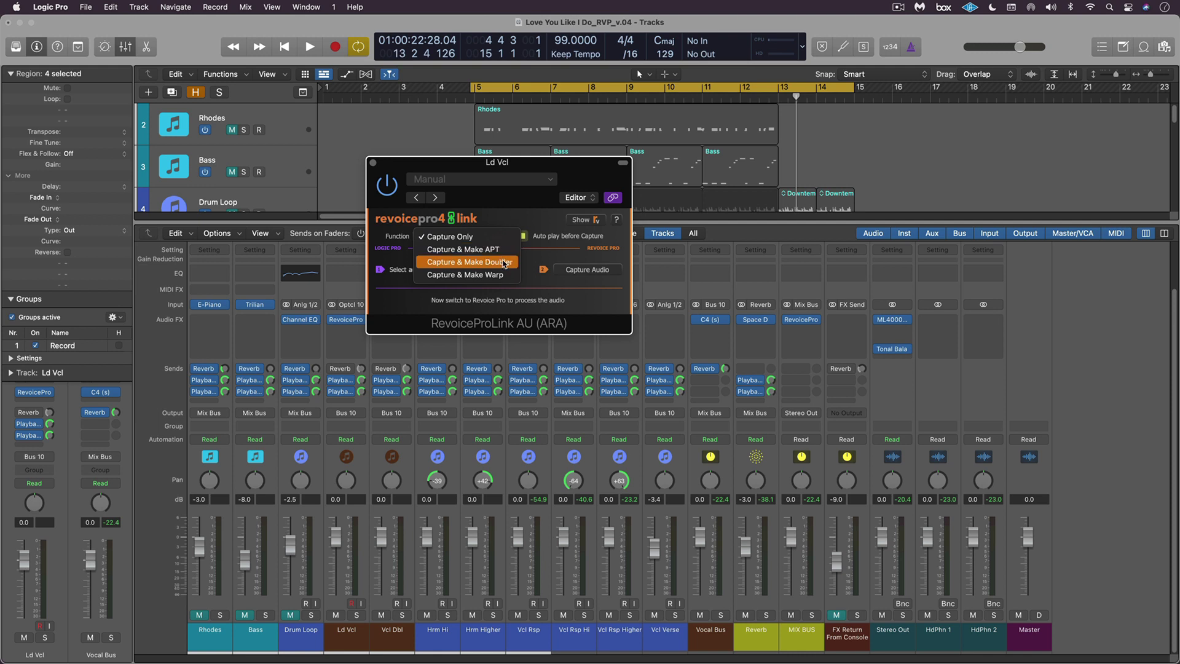
pyautogui.click(480, 239)
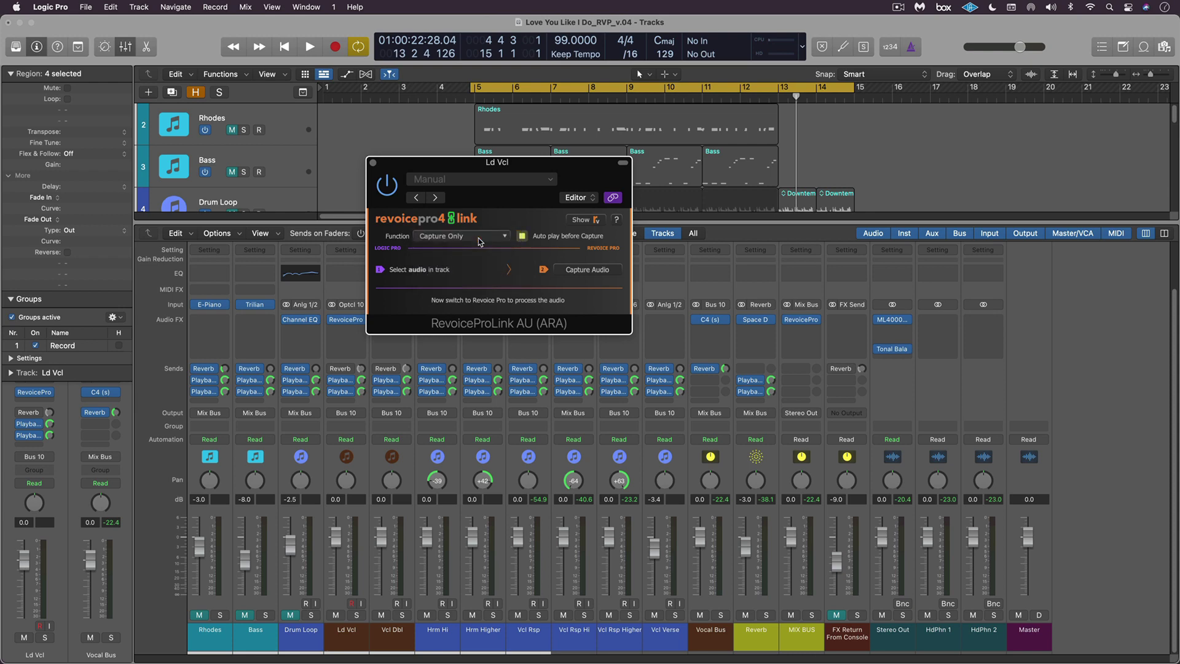
pyautogui.press('x')
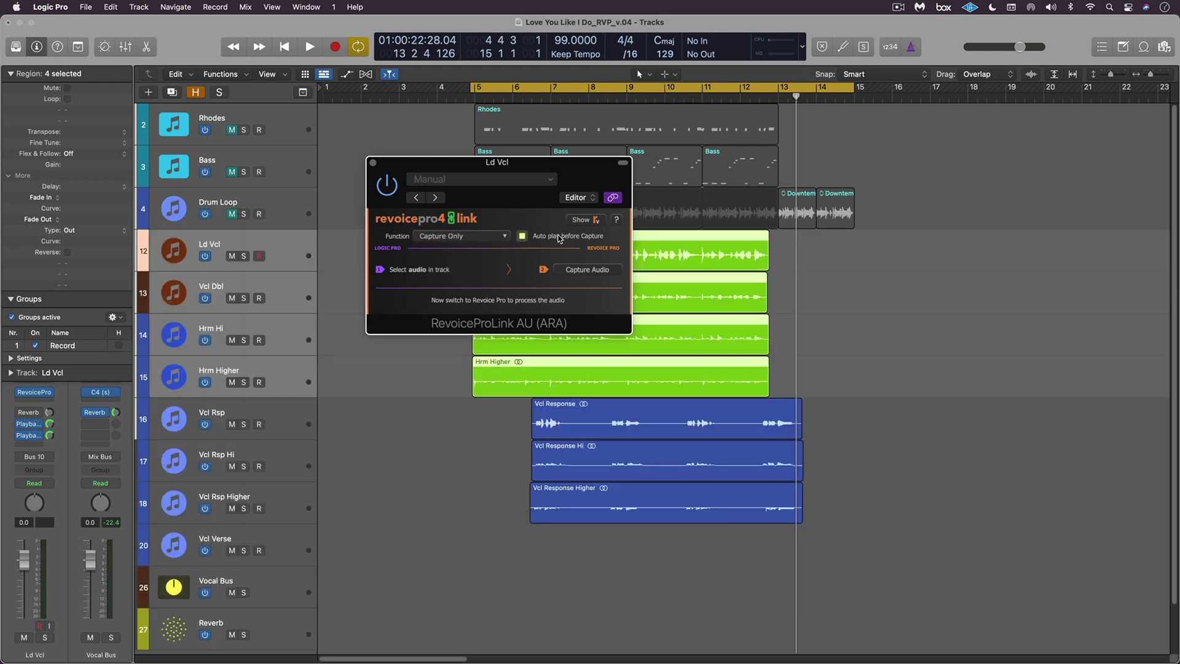
pyautogui.click(589, 271)
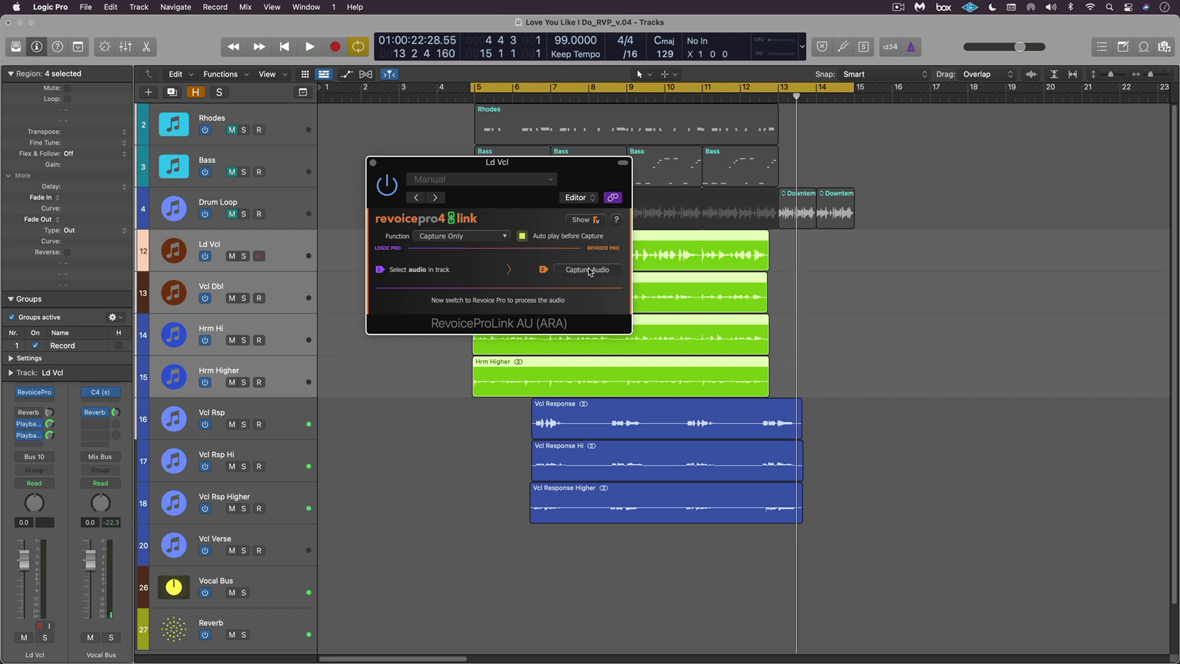
# - In Revoice Pro, audition the captured tracks and open New Process for Ld Vcl
pyautogui.press('super+Tab')
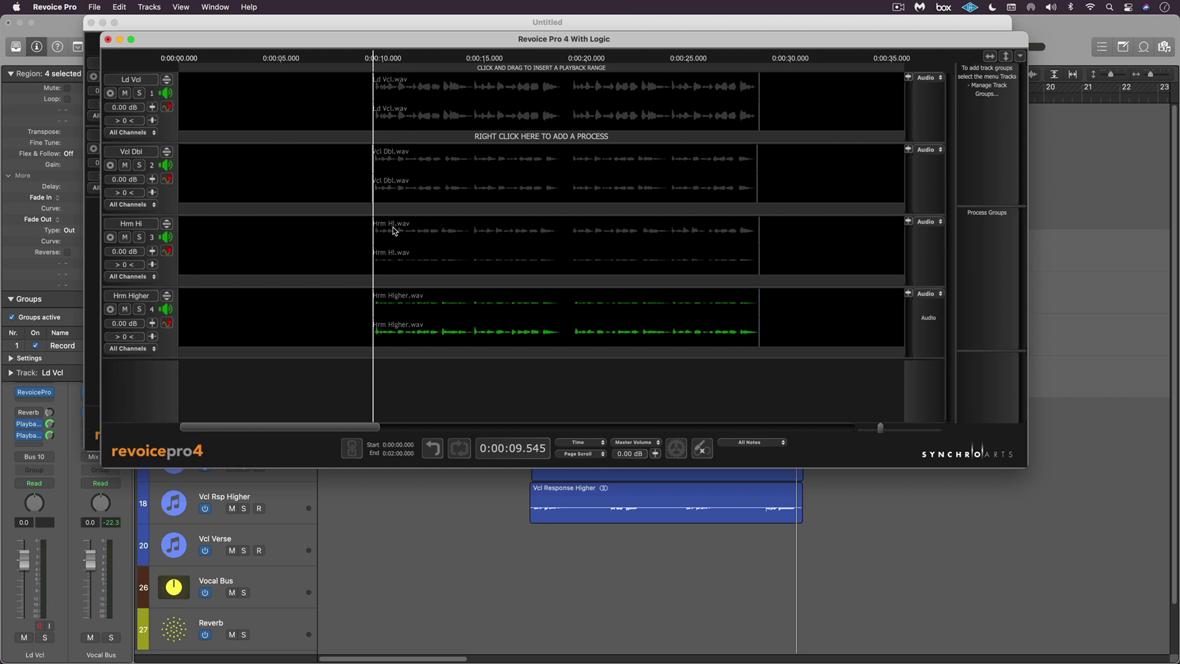
pyautogui.press('space')
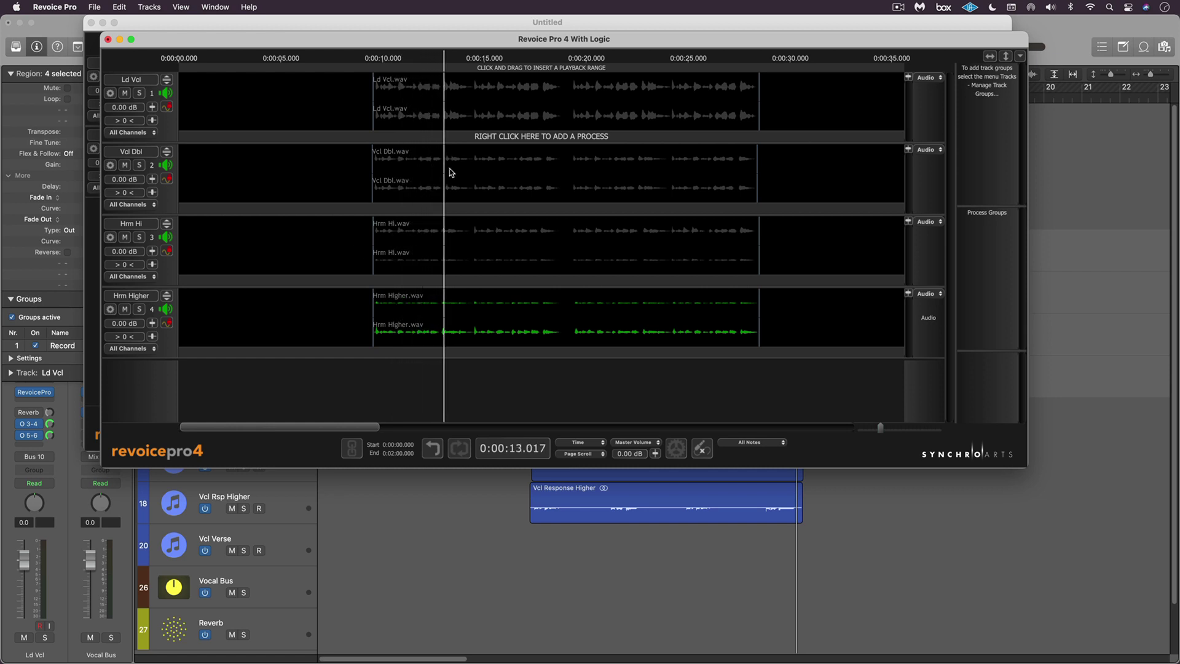
pyautogui.click(473, 115)
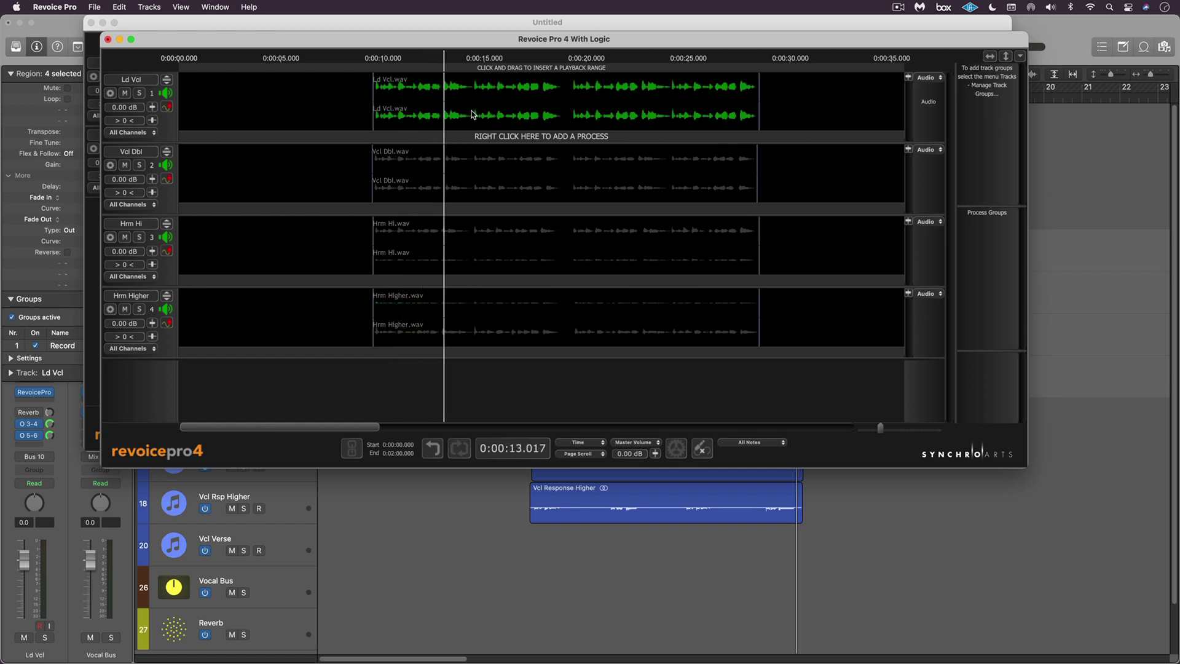
pyautogui.rightClick(473, 114)
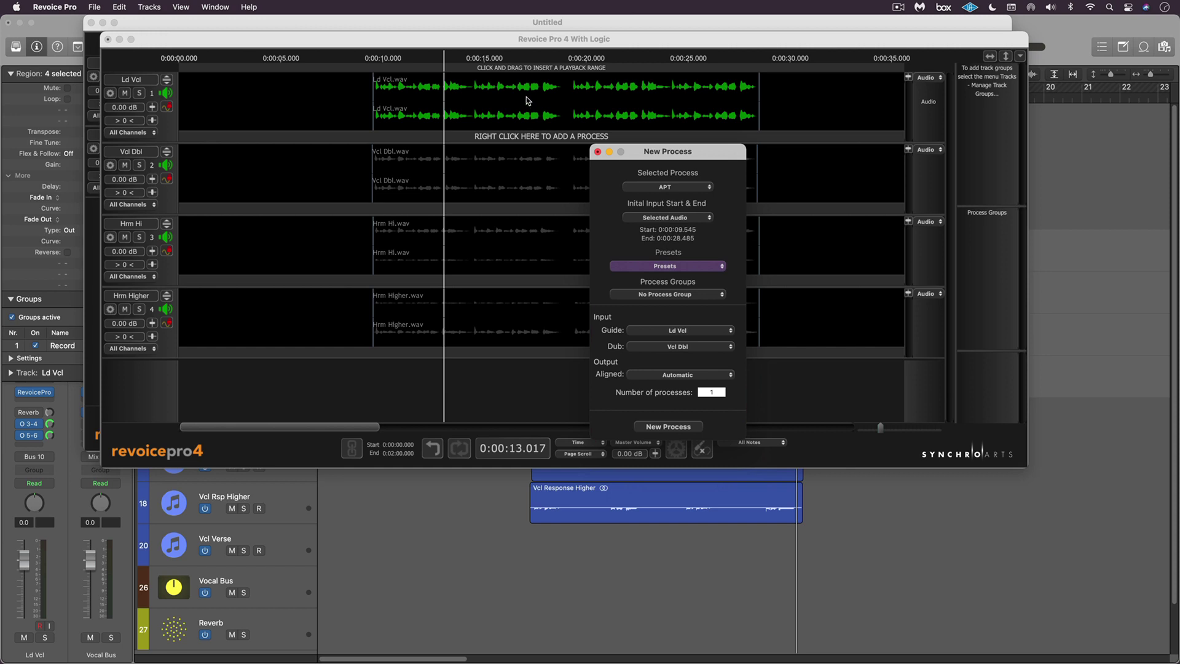
# - Create a new process group of three APT processes using the Tight Timing only preset
pyautogui.click(664, 301)
pyautogui.click(666, 307)
pyautogui.click(668, 266)
pyautogui.moveTo(655, 303)
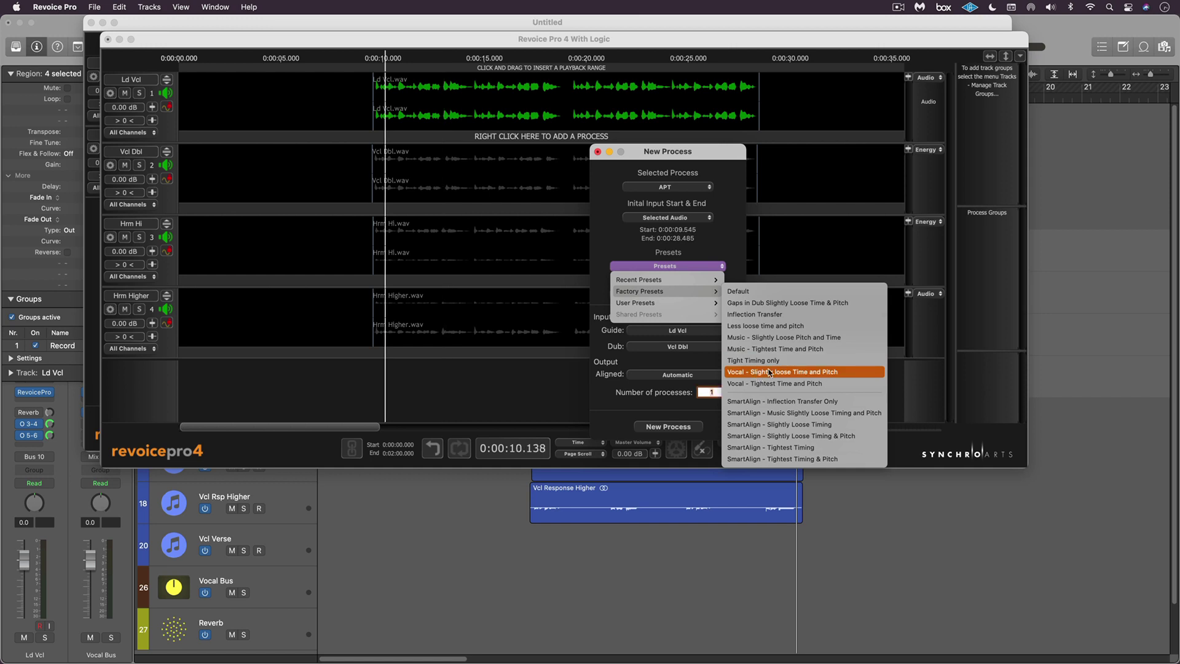
pyautogui.click(765, 363)
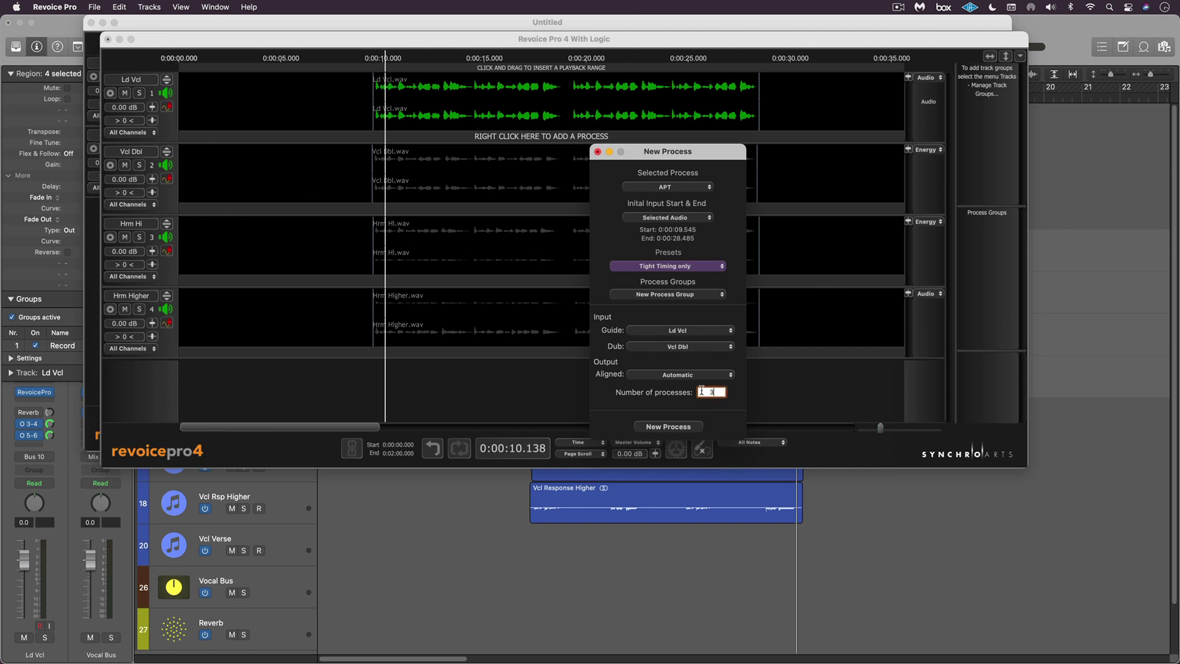
pyautogui.click(680, 429)
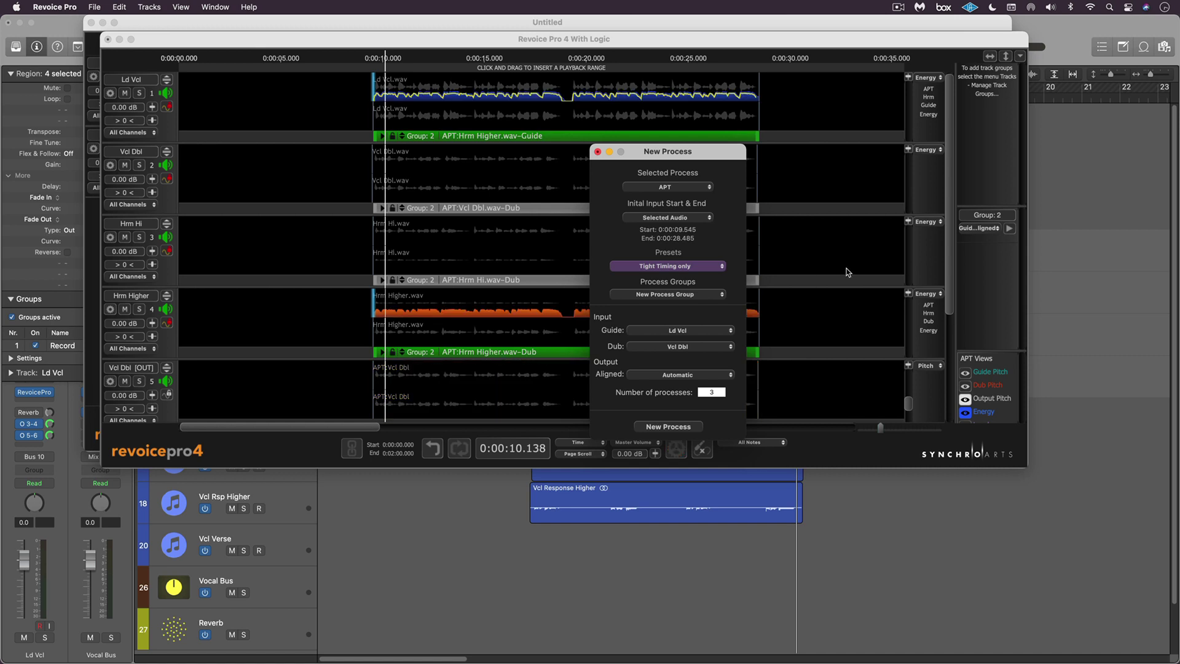
# - Audition Process Group 2 and raise its APT Timing Tolerance from 0 ms to 11 ms
pyautogui.click(1010, 229)
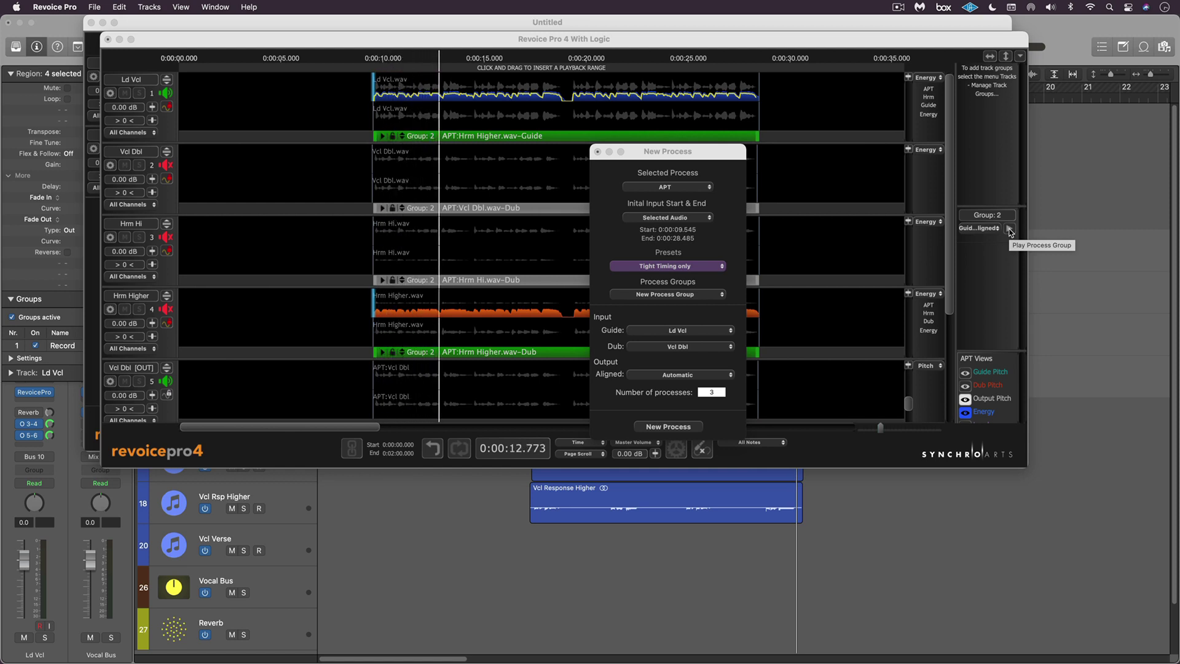
pyautogui.click(1010, 229)
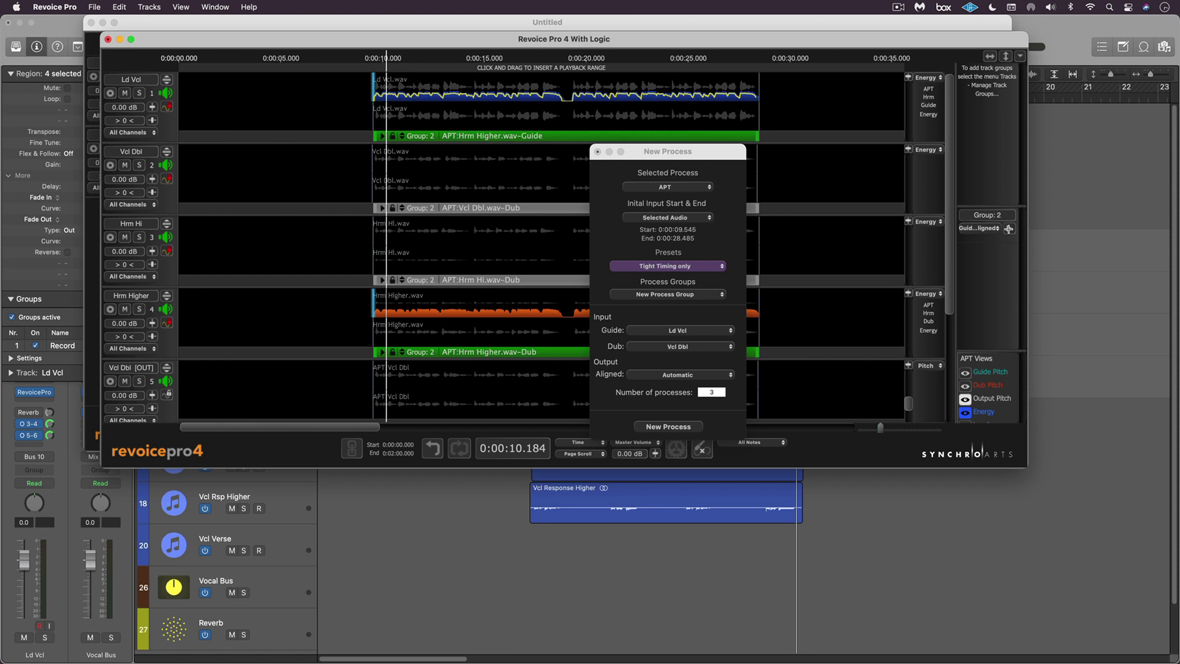
pyautogui.click(1010, 230)
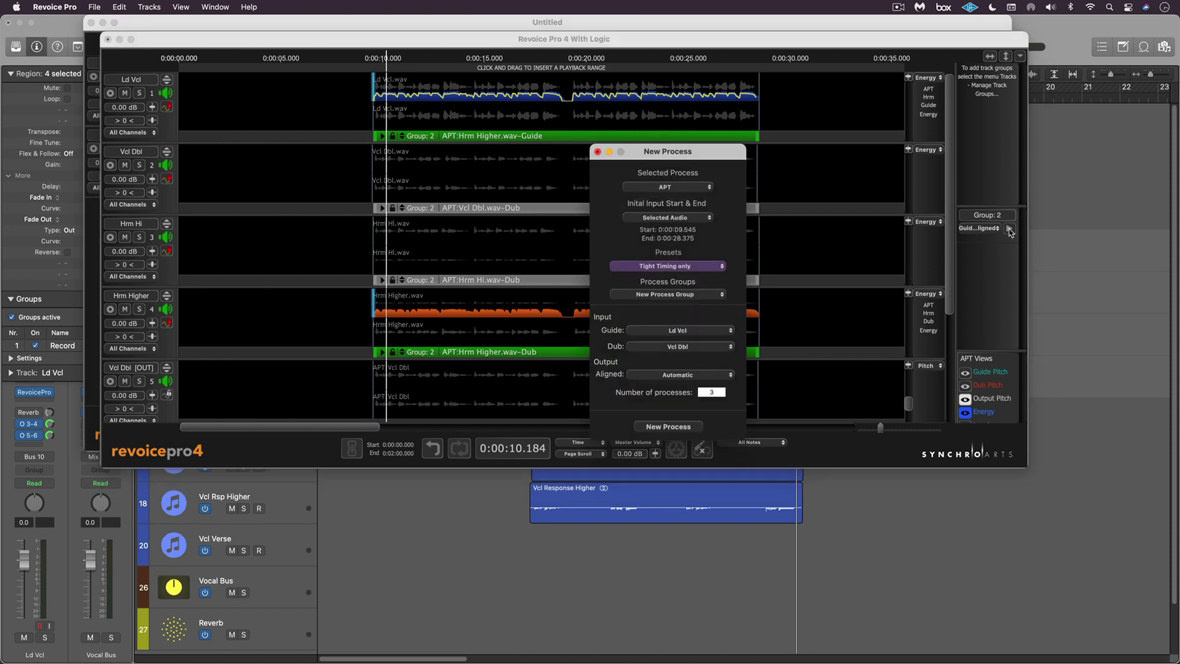
pyautogui.click(1009, 229)
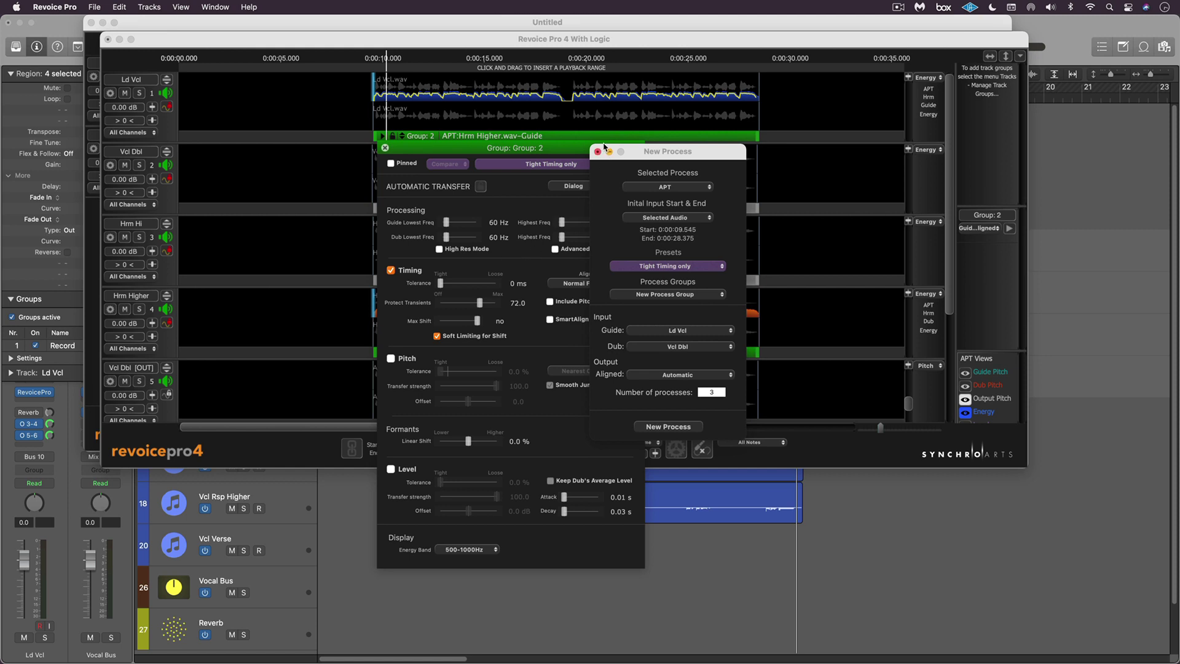
pyautogui.click(598, 152)
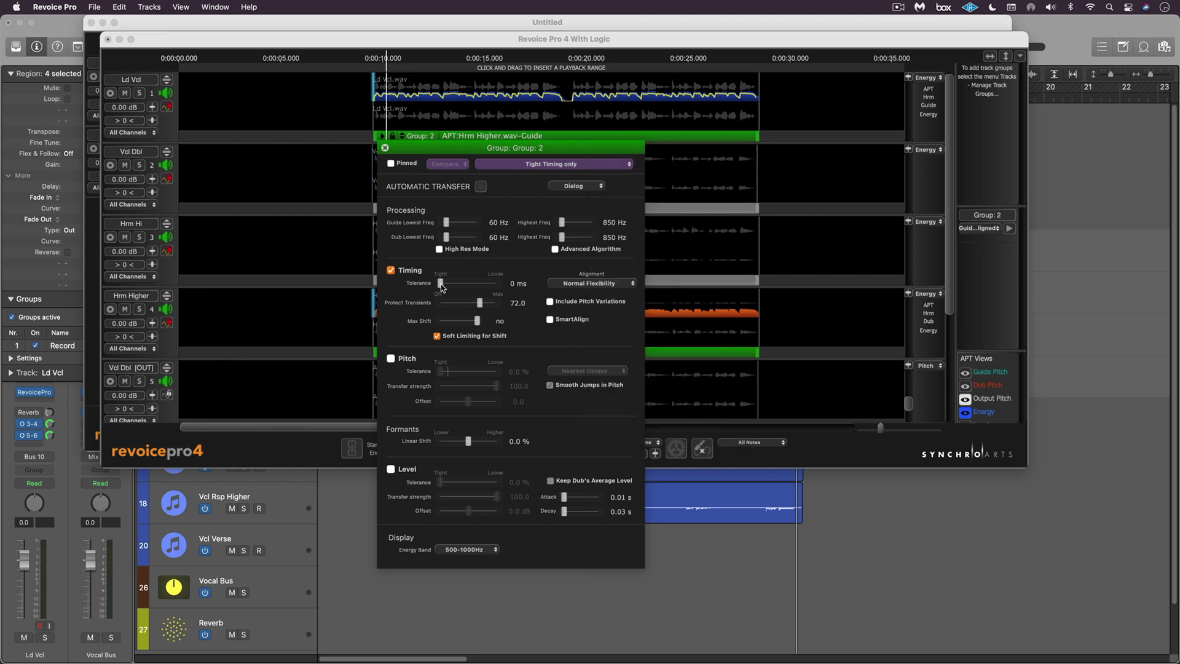
pyautogui.moveTo(440, 283); pyautogui.dragTo(445, 283)
pyautogui.click(385, 148)
pyautogui.click(626, 547)
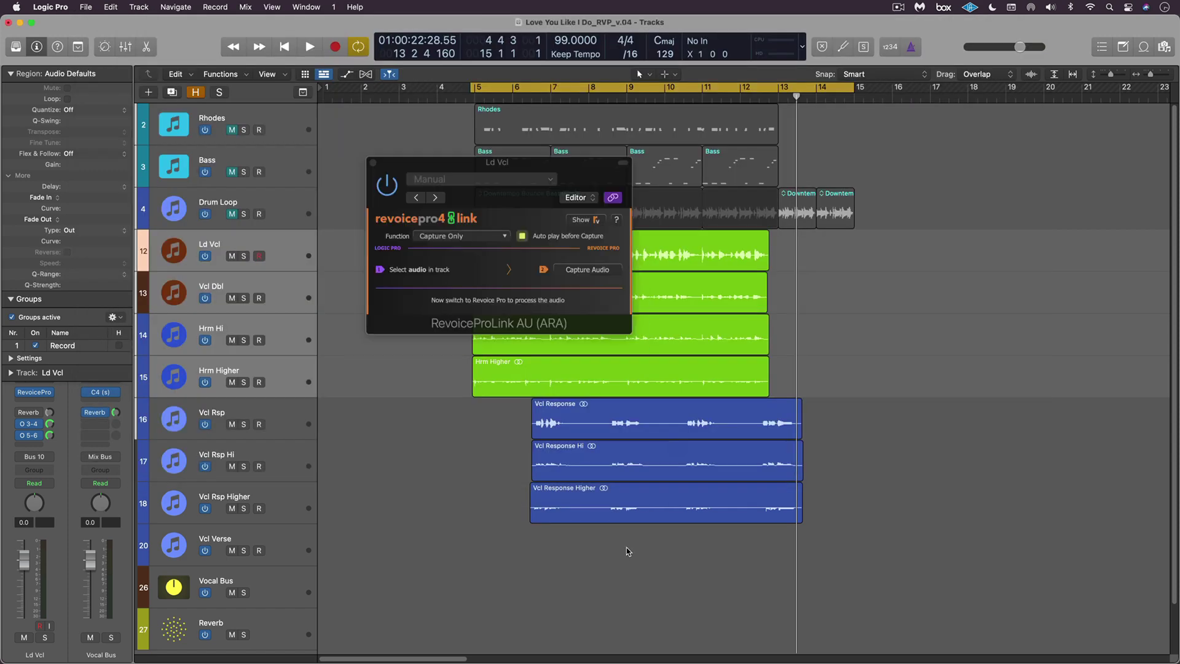
# - Close RevoiceProLink and audition the aligned vocals with the three Vcl Rsp tracks temporarily muted
pyautogui.click(373, 163)
pyautogui.moveTo(232, 424); pyautogui.dragTo(232, 508)
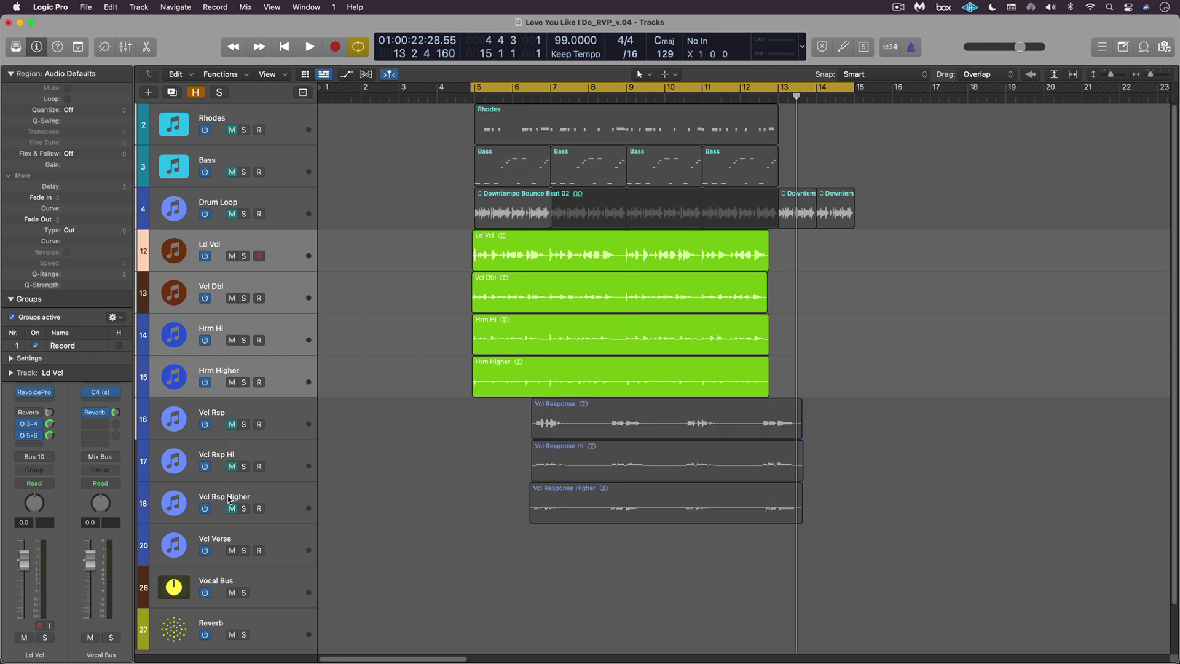
pyautogui.press('space')
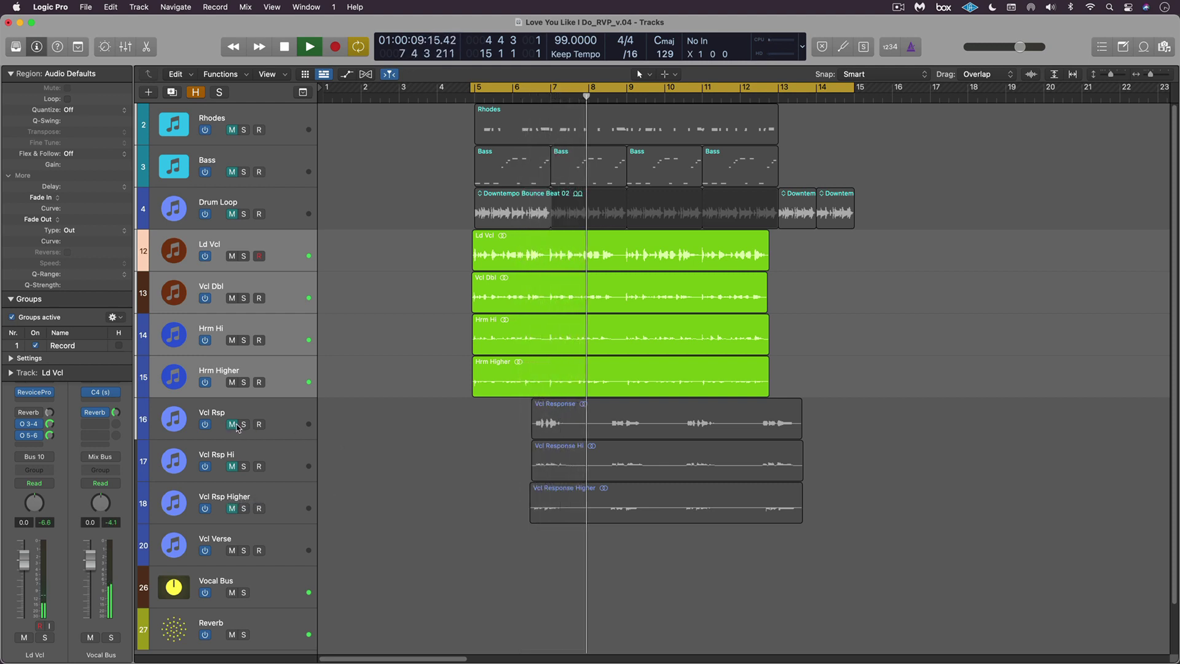
pyautogui.press('space')
pyautogui.moveTo(233, 427); pyautogui.dragTo(232, 508)
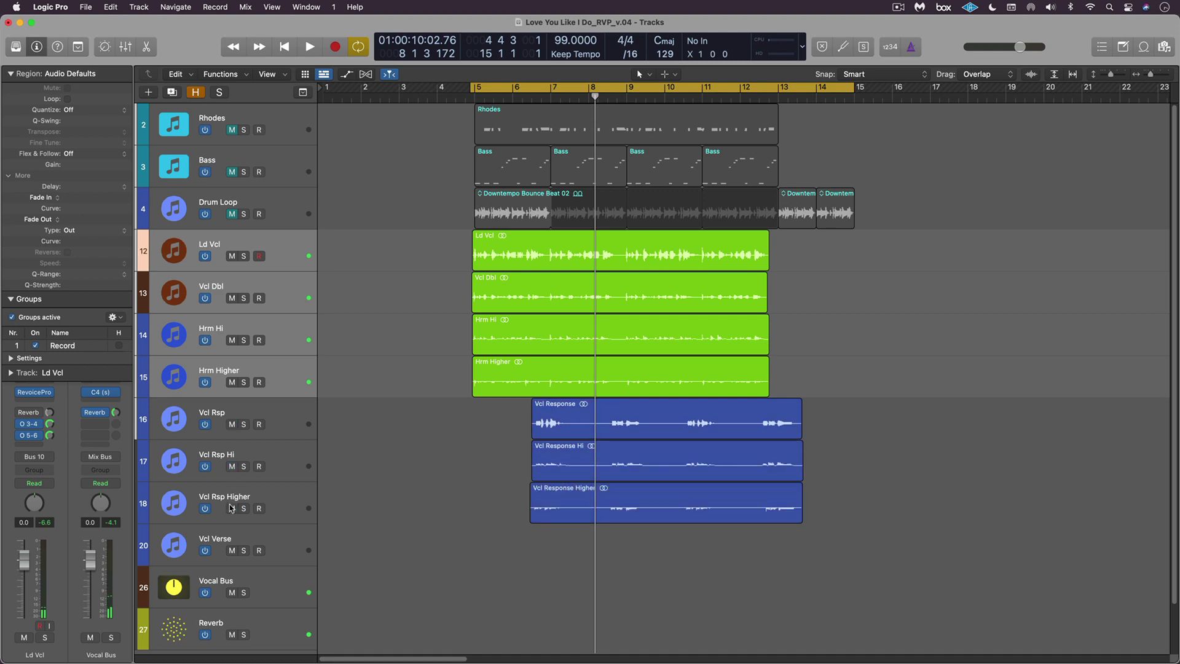
pyautogui.click(275, 415)
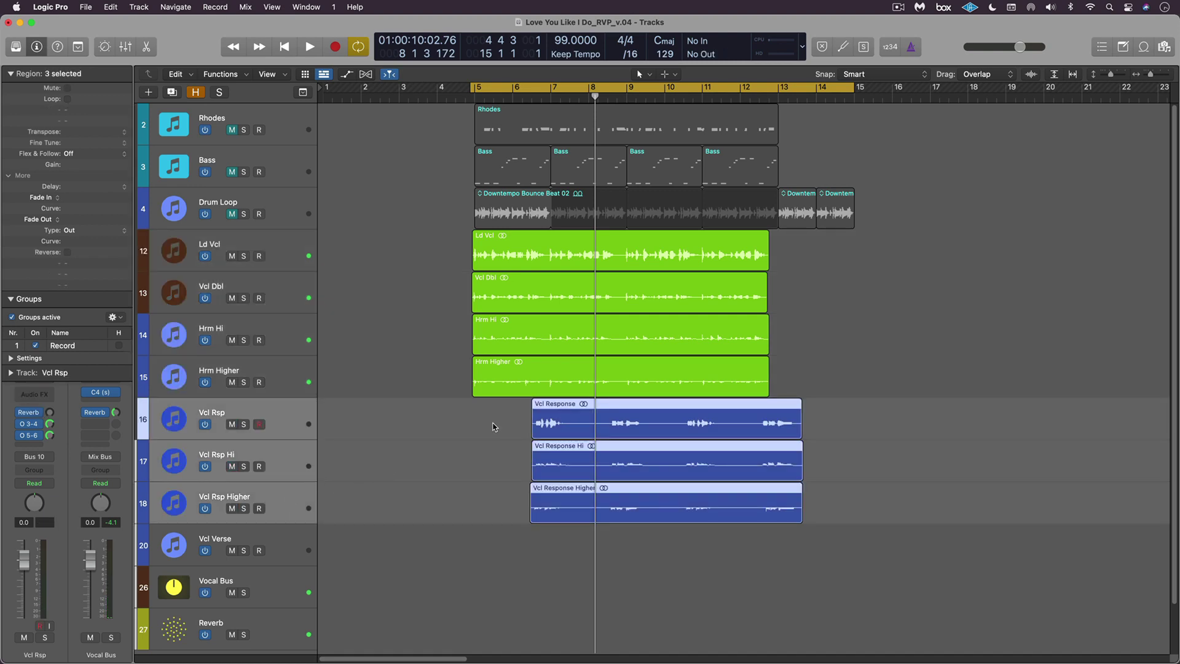
# - Insert stereo RevoiceProLink AU (ARA) on Vcl Rsp and capture its audio into Revoice Pro
pyautogui.press('x')
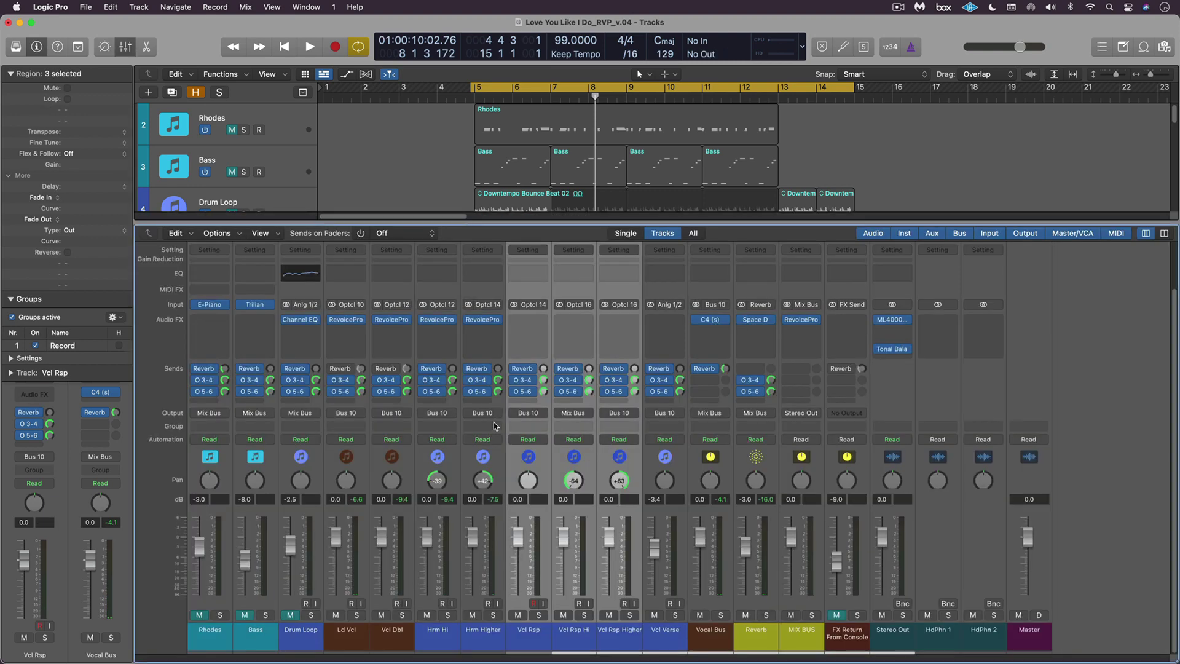
pyautogui.click(542, 320)
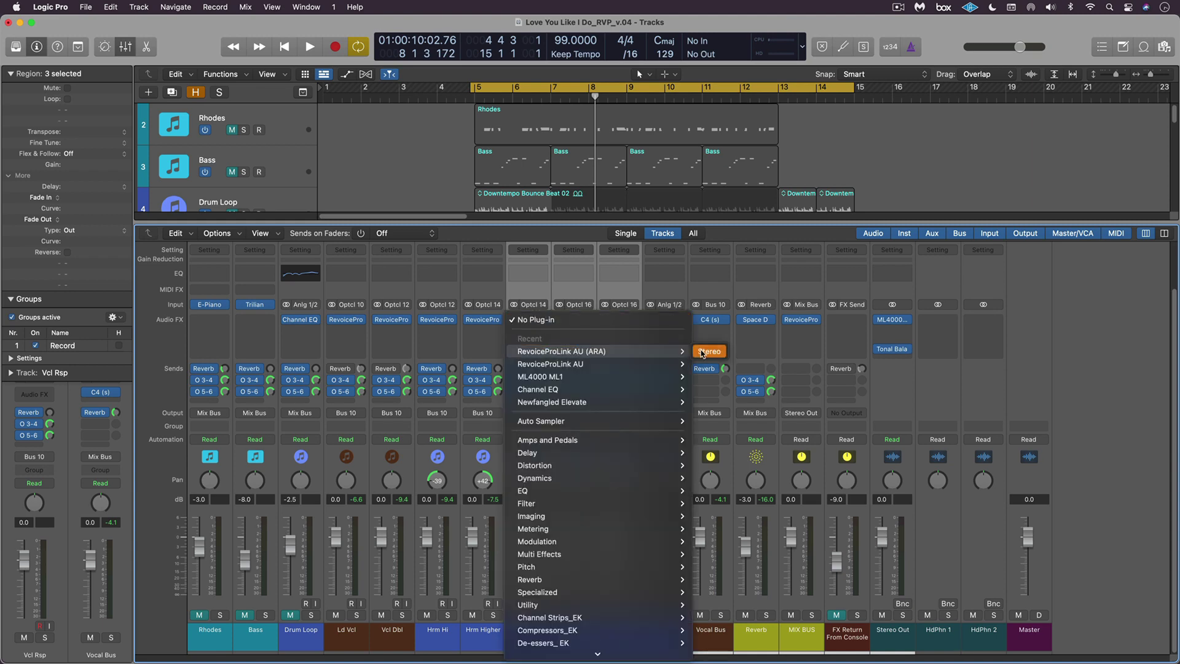
pyautogui.click(706, 352)
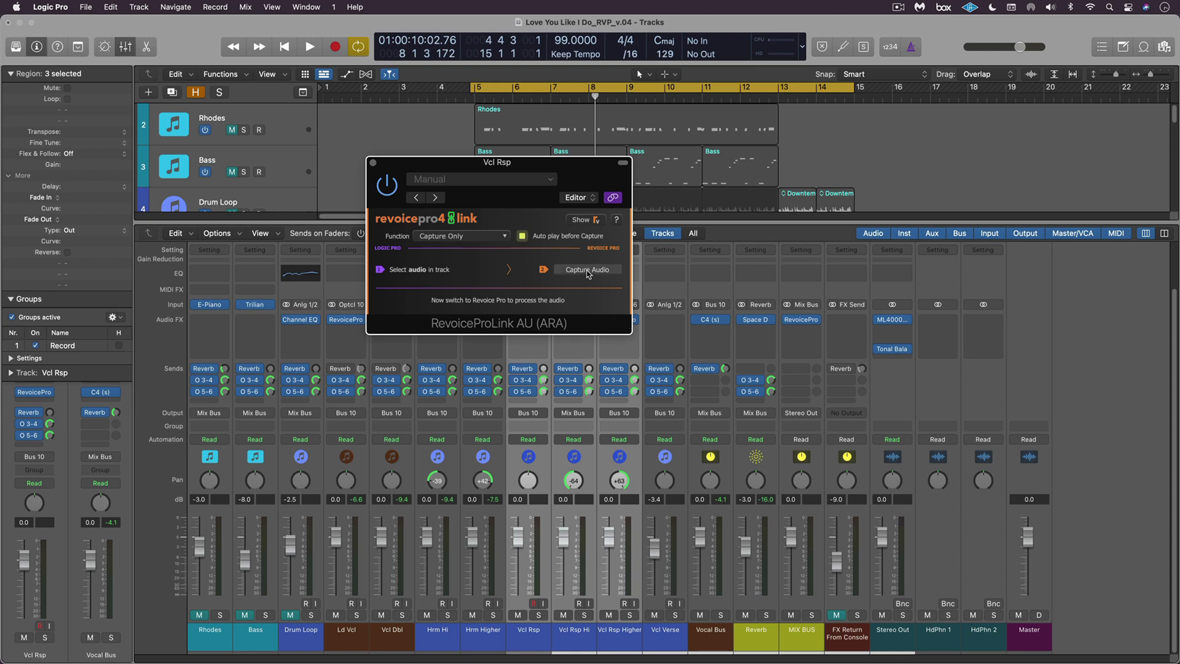
pyautogui.click(586, 270)
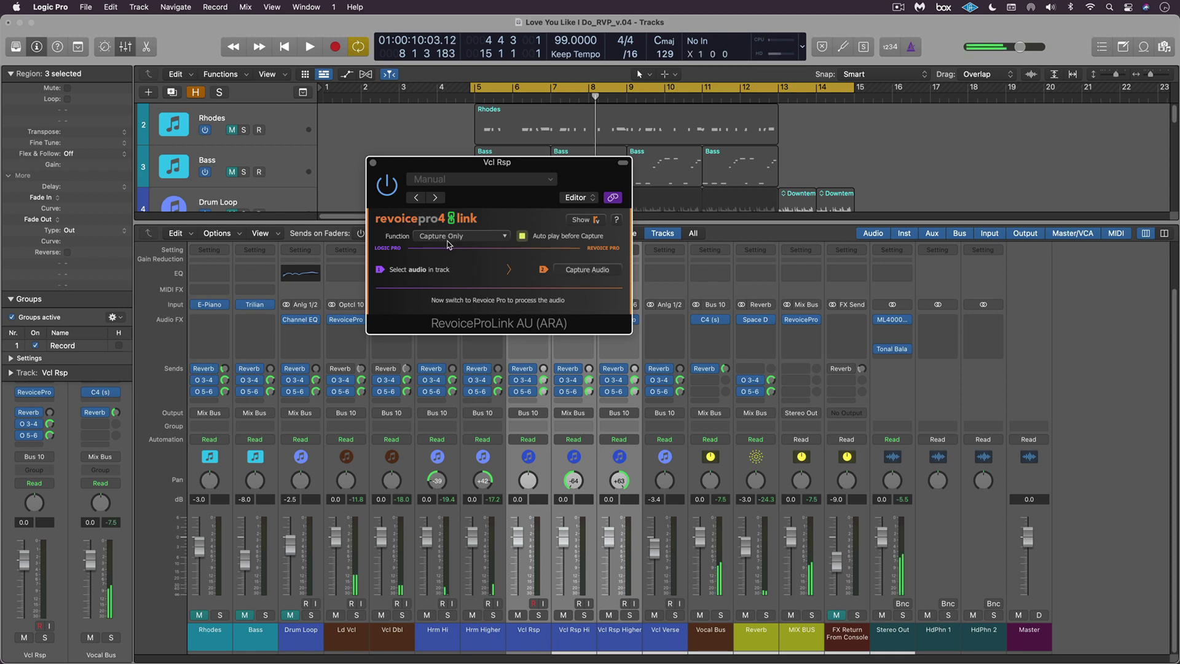
pyautogui.press('super+Tab')
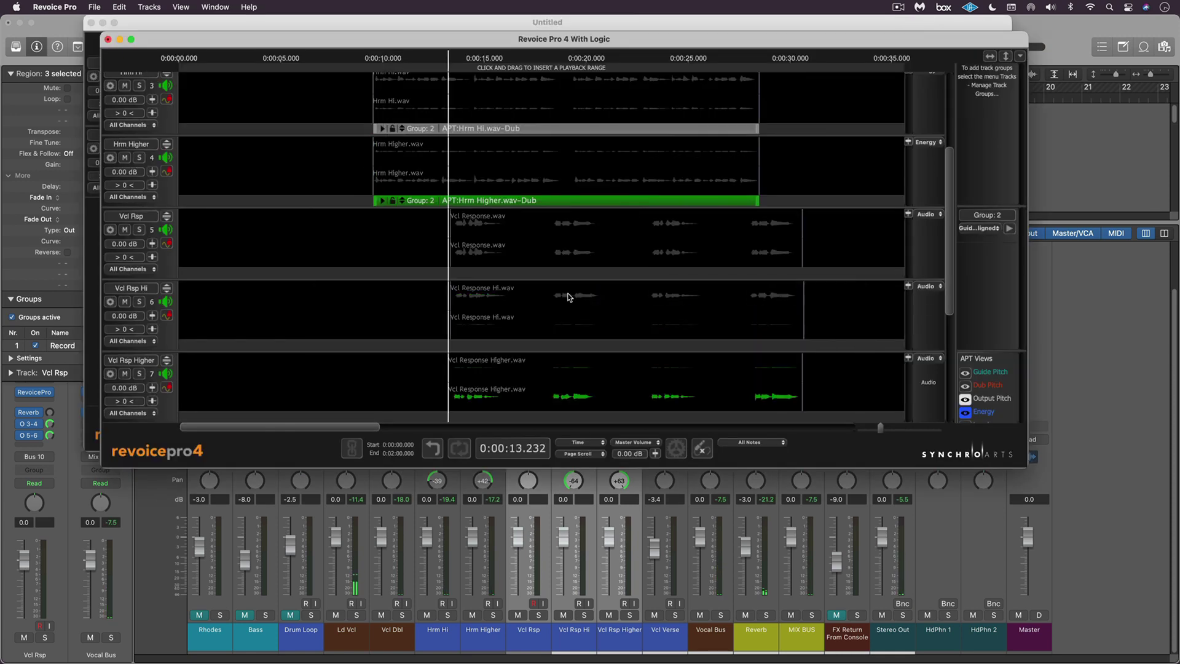
# - Create two APT processes with Vcl Rsp as guide and Vcl Rsp Hi as first dub
pyautogui.click(524, 248)
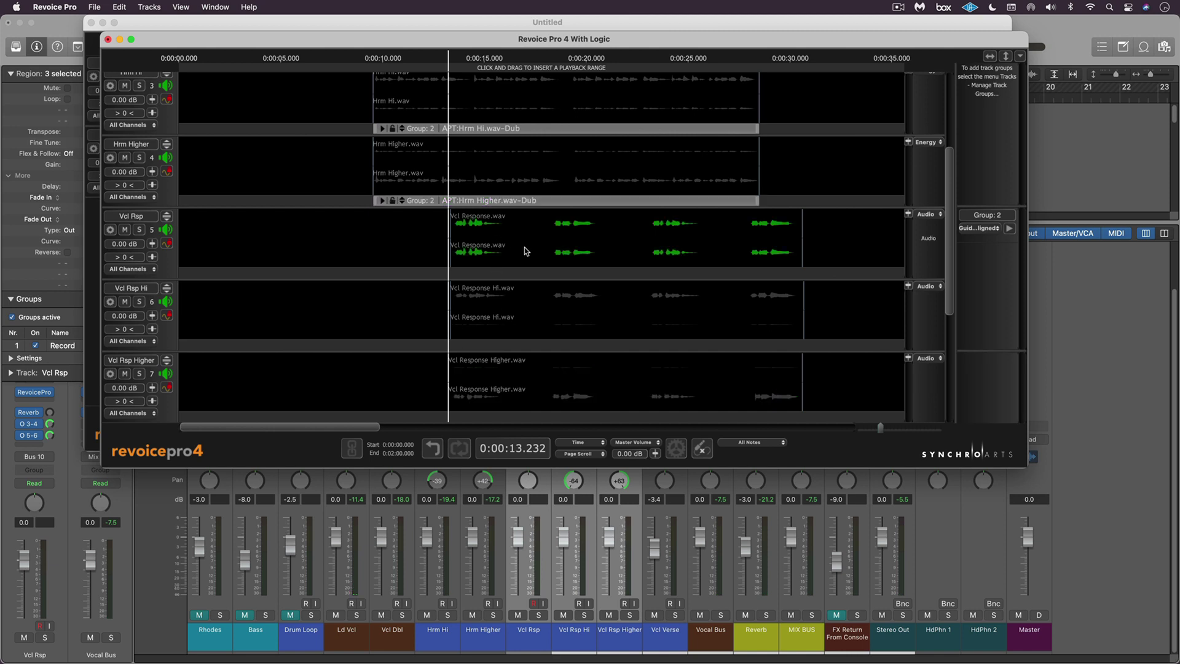
pyautogui.press('super+p')
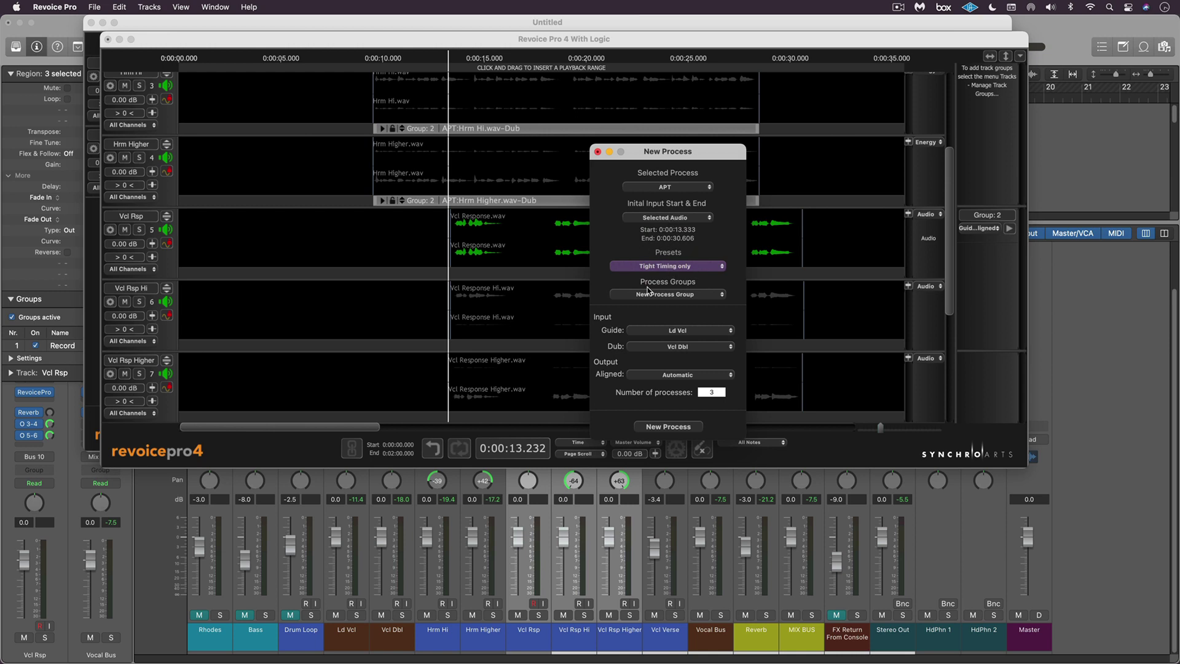
pyautogui.click(680, 333)
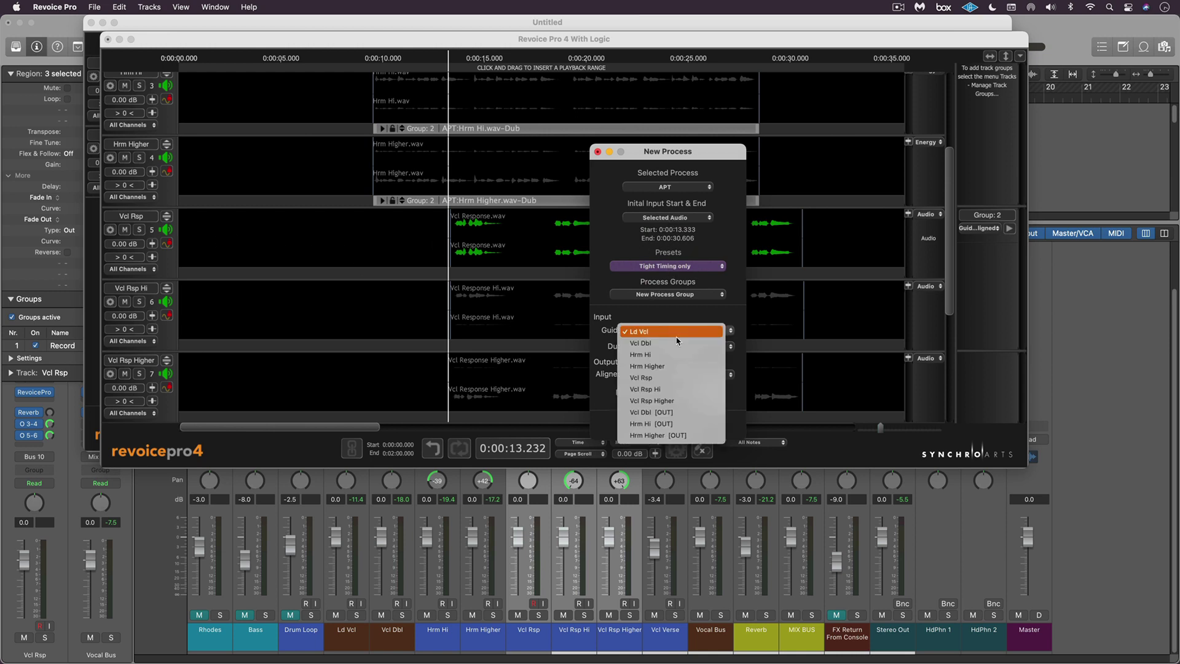
pyautogui.click(676, 386)
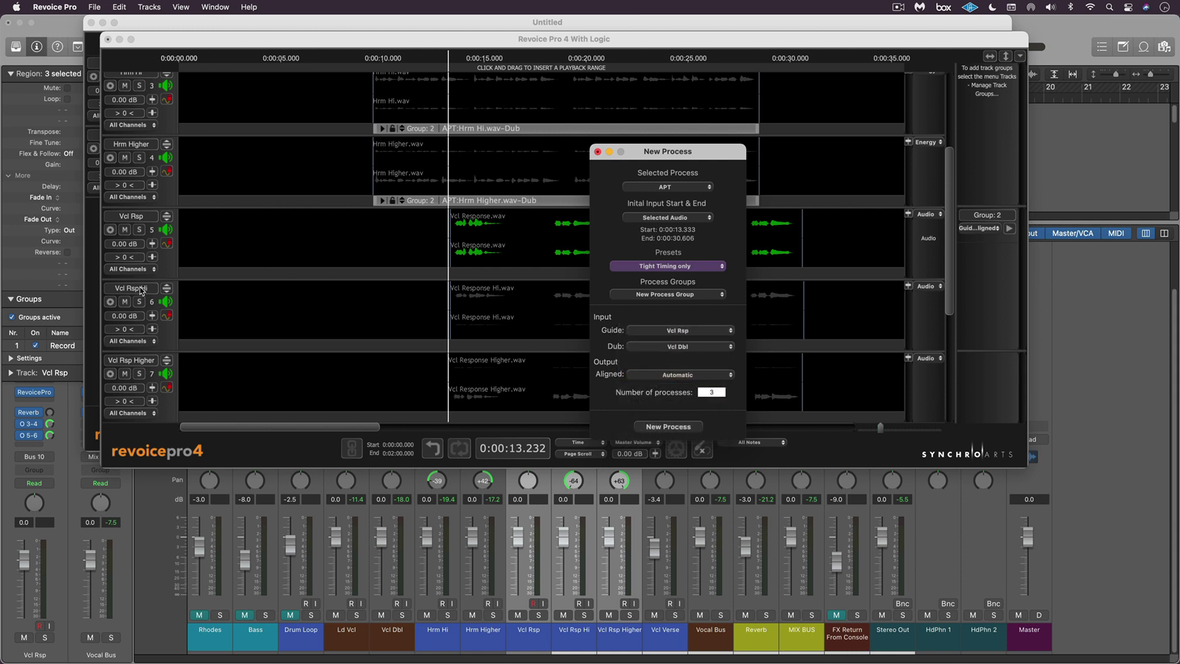
pyautogui.click(680, 351)
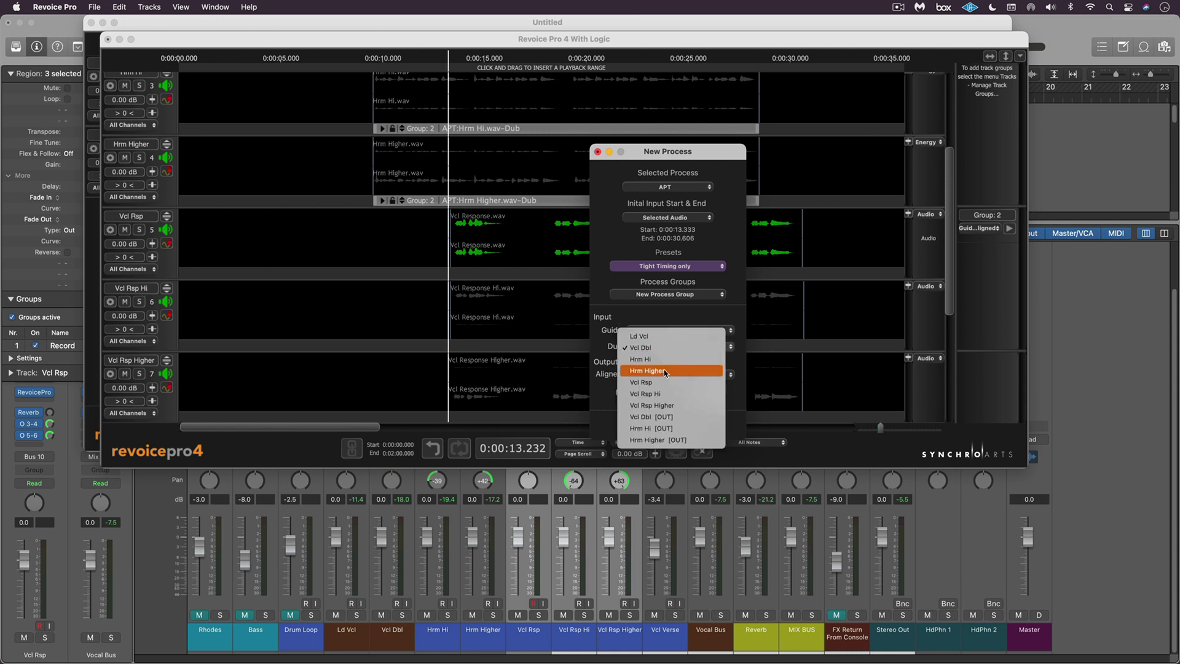
pyautogui.click(664, 393)
pyautogui.click(711, 392)
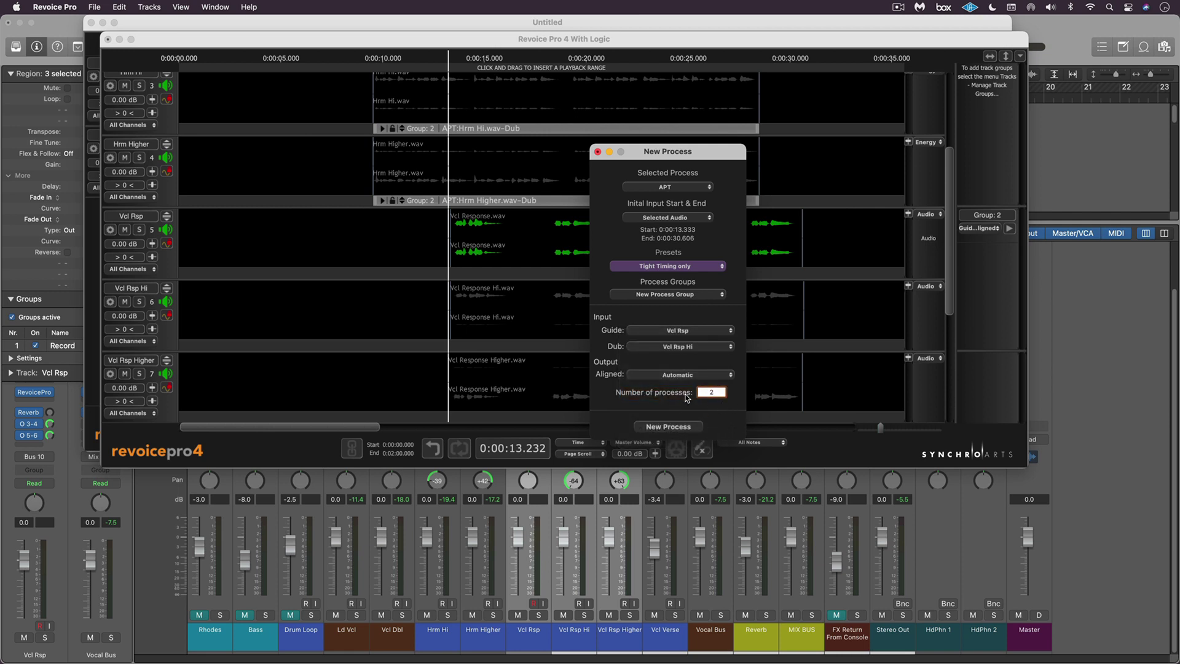
pyautogui.click(671, 426)
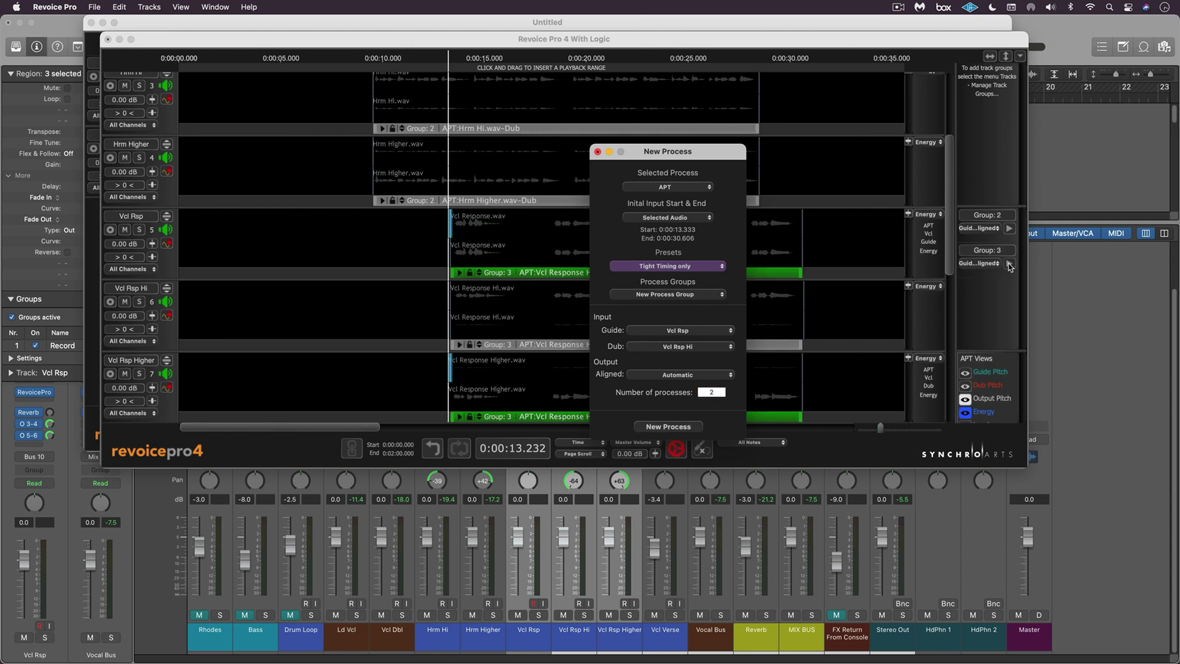
# - Audition Group 3, loosen its Timing Tolerance to 41 ms, and close RevoiceProLink in Logic
pyautogui.press('space')
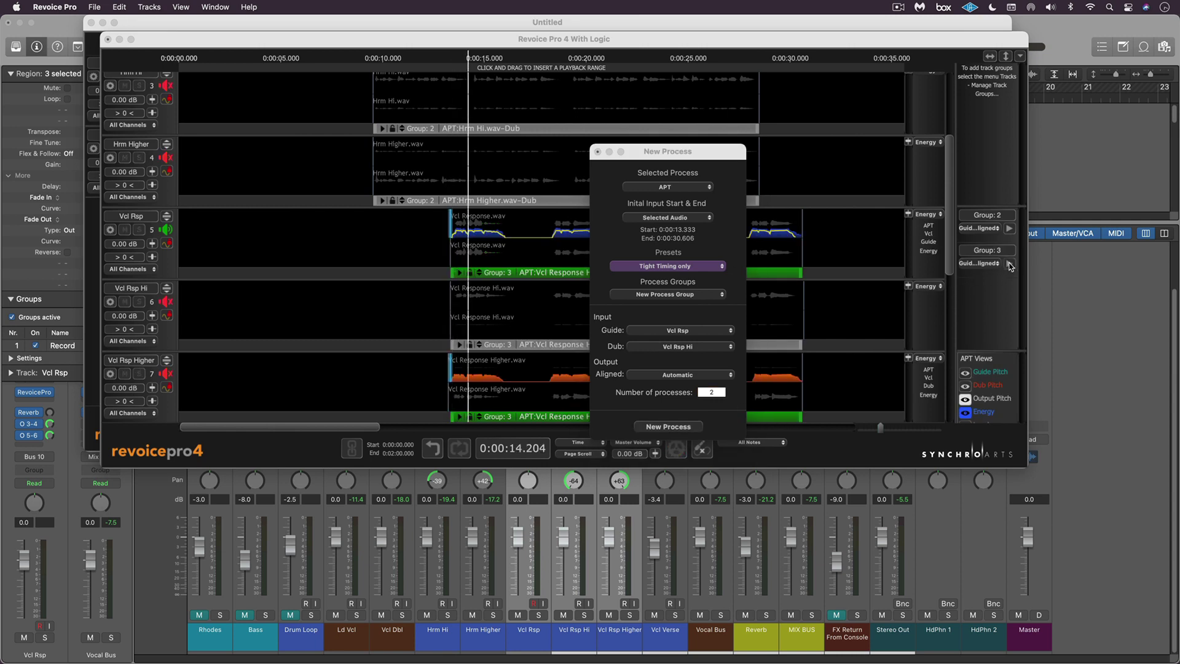
pyautogui.click(1010, 264)
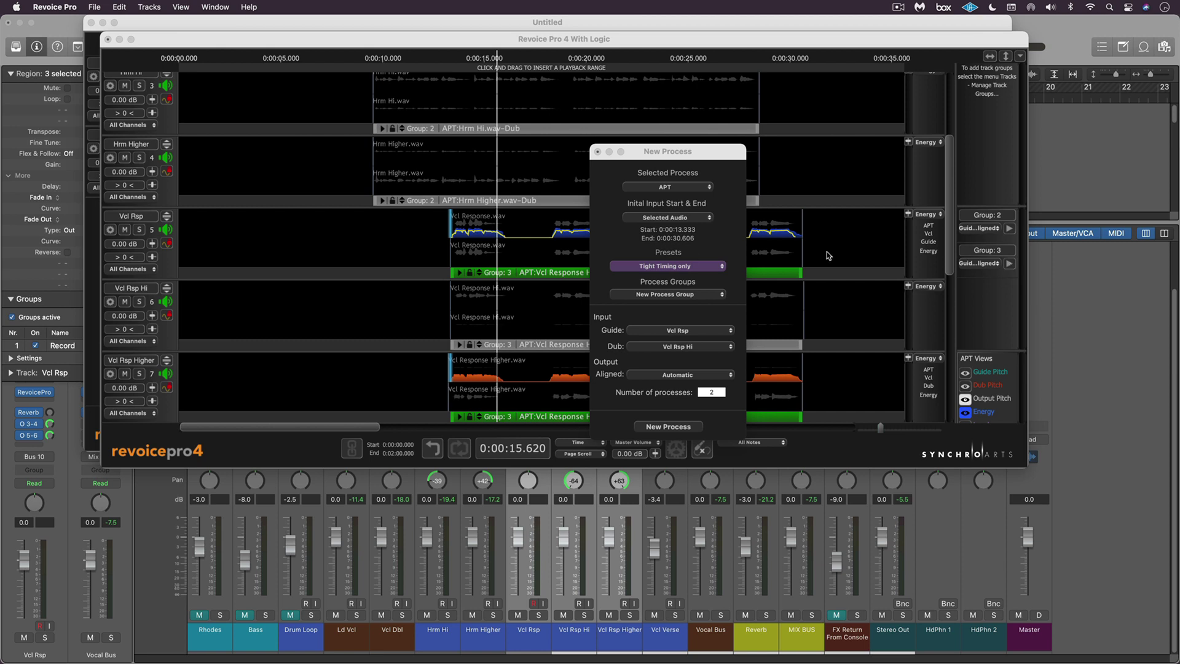
pyautogui.click(684, 268)
pyautogui.moveTo(539, 285); pyautogui.dragTo(410, 141)
pyautogui.moveTo(388, 276); pyautogui.dragTo(400, 276)
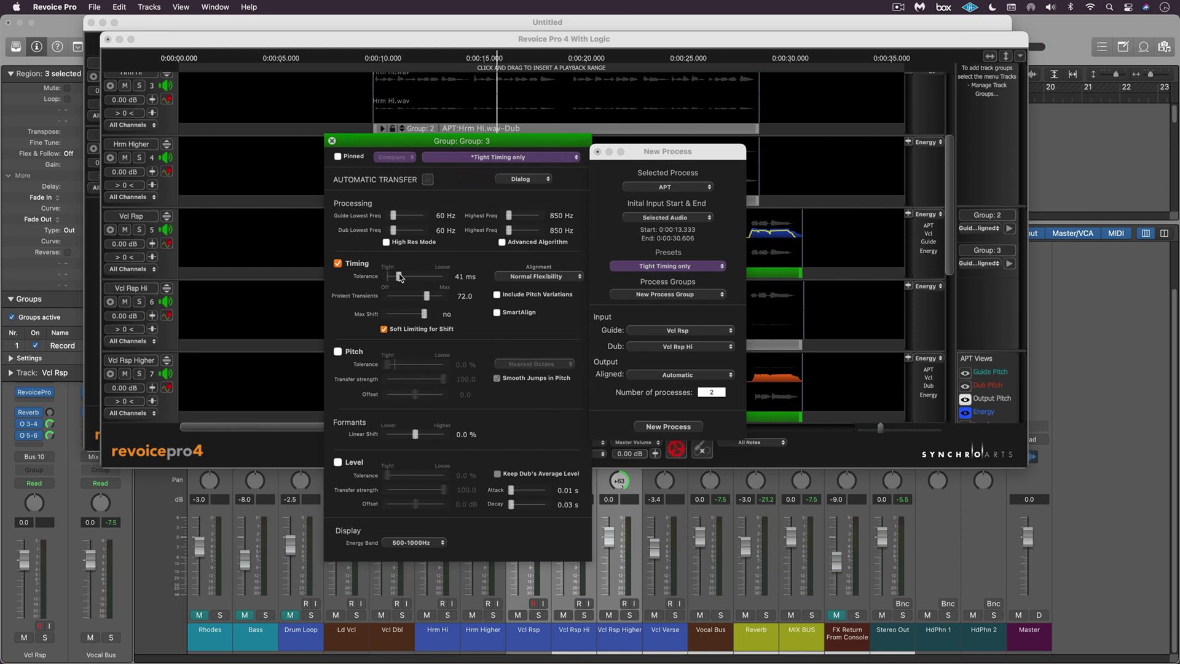
pyautogui.click(332, 141)
pyautogui.click(1098, 328)
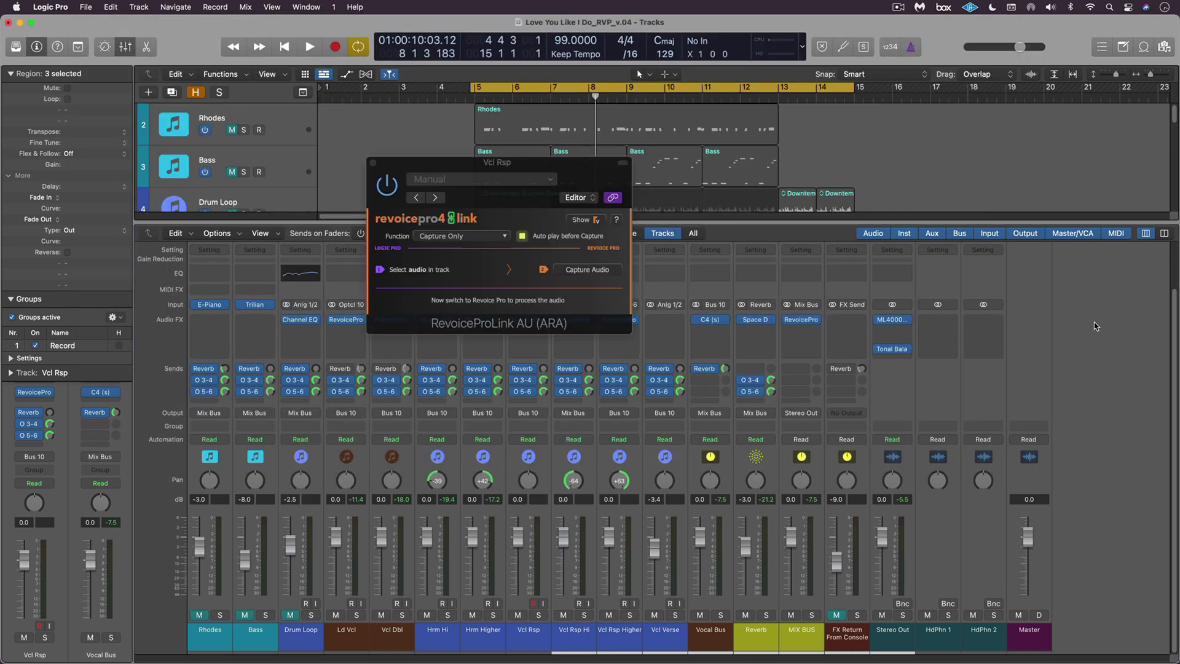
pyautogui.click(373, 164)
# - Audition the soloed Vcl Rsp response vocals, then turn solo off
pyautogui.press('x')
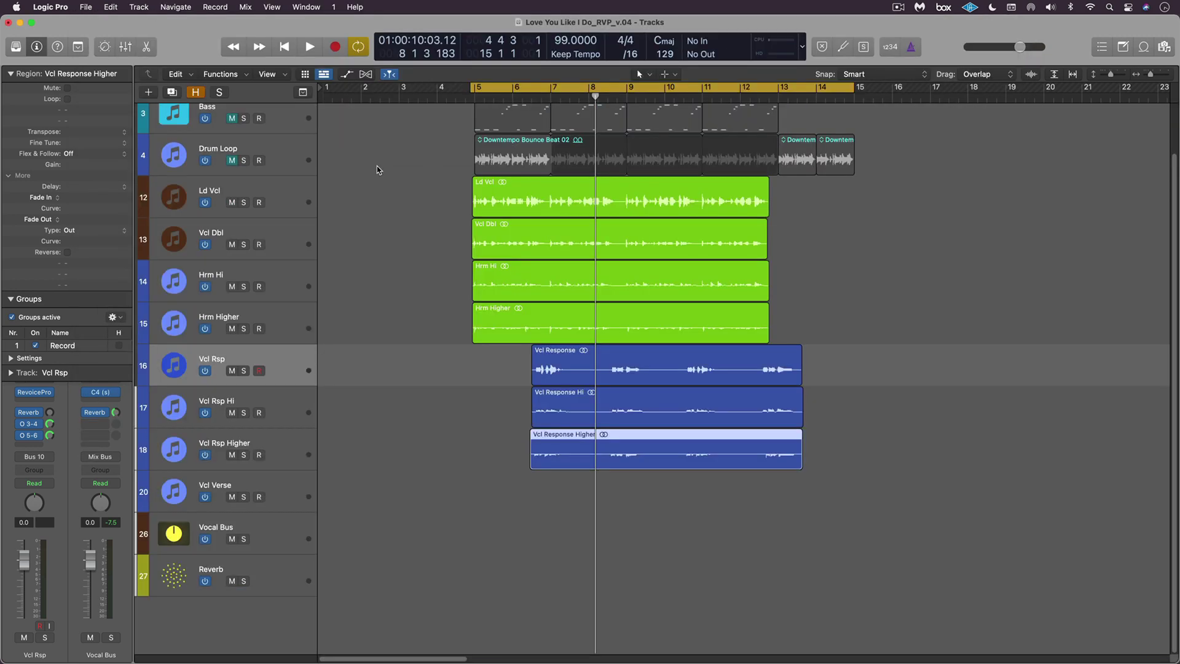
pyautogui.click(243, 370)
pyautogui.click(531, 95)
pyautogui.press('space')
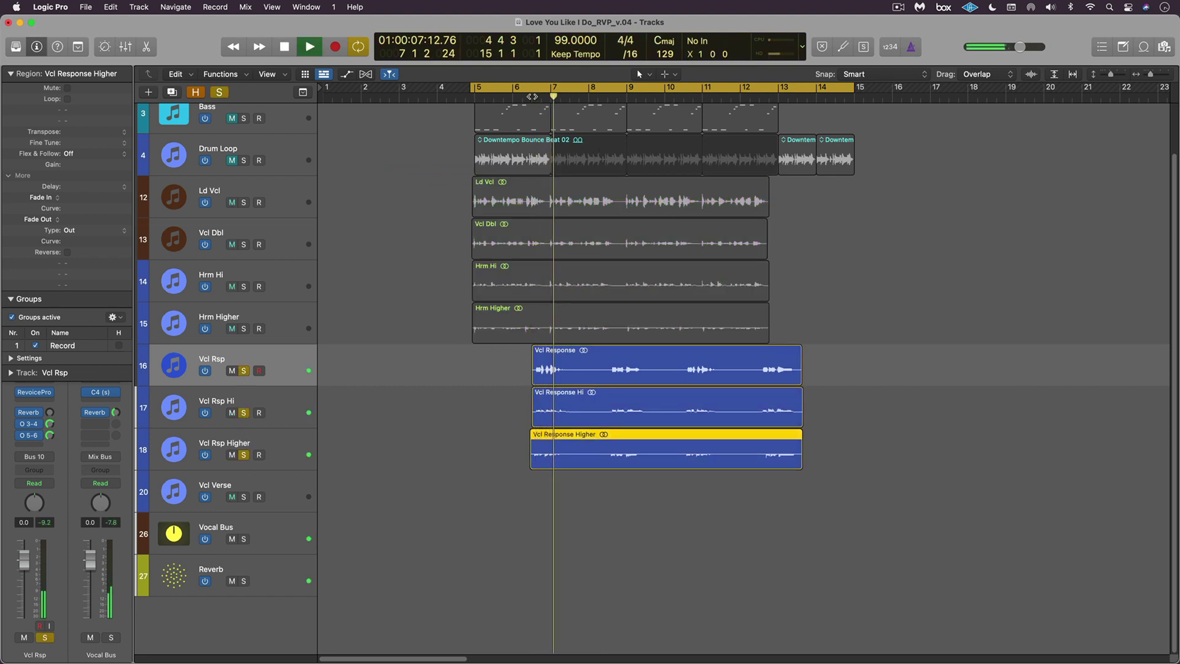
pyautogui.press('space')
pyautogui.click(244, 371)
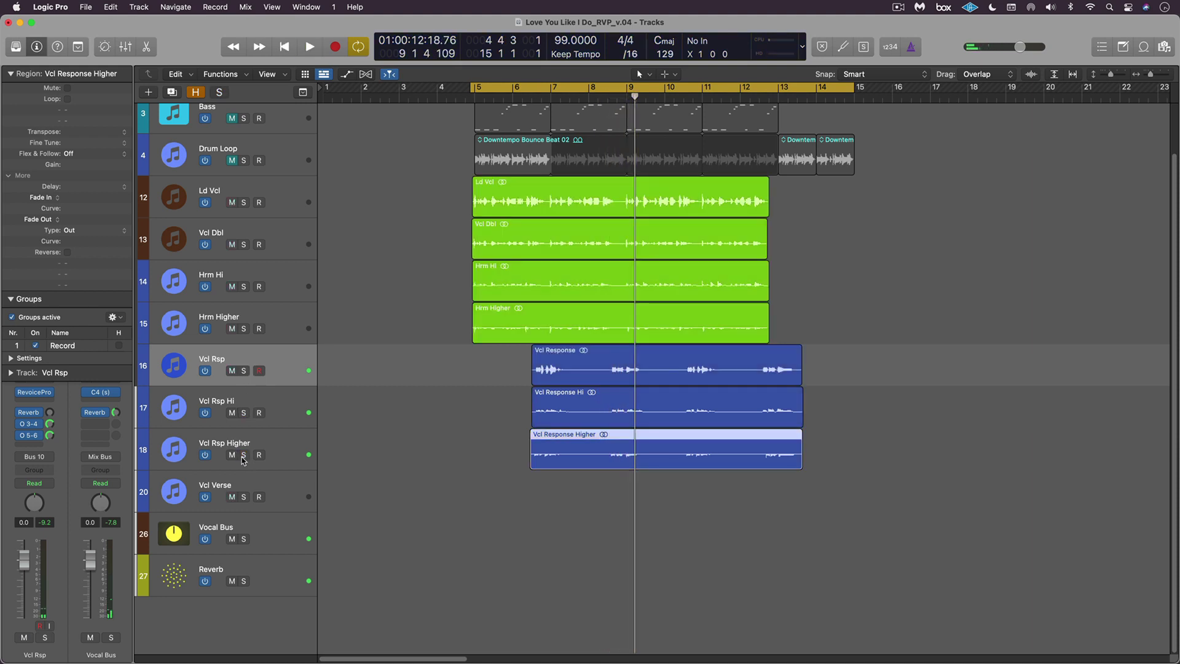
# - Unmute Bass and Drum Loop and play the full arrangement from bar 5
pyautogui.click(236, 123)
pyautogui.click(232, 159)
pyautogui.scroll(1, 235, 130)
pyautogui.press('space')
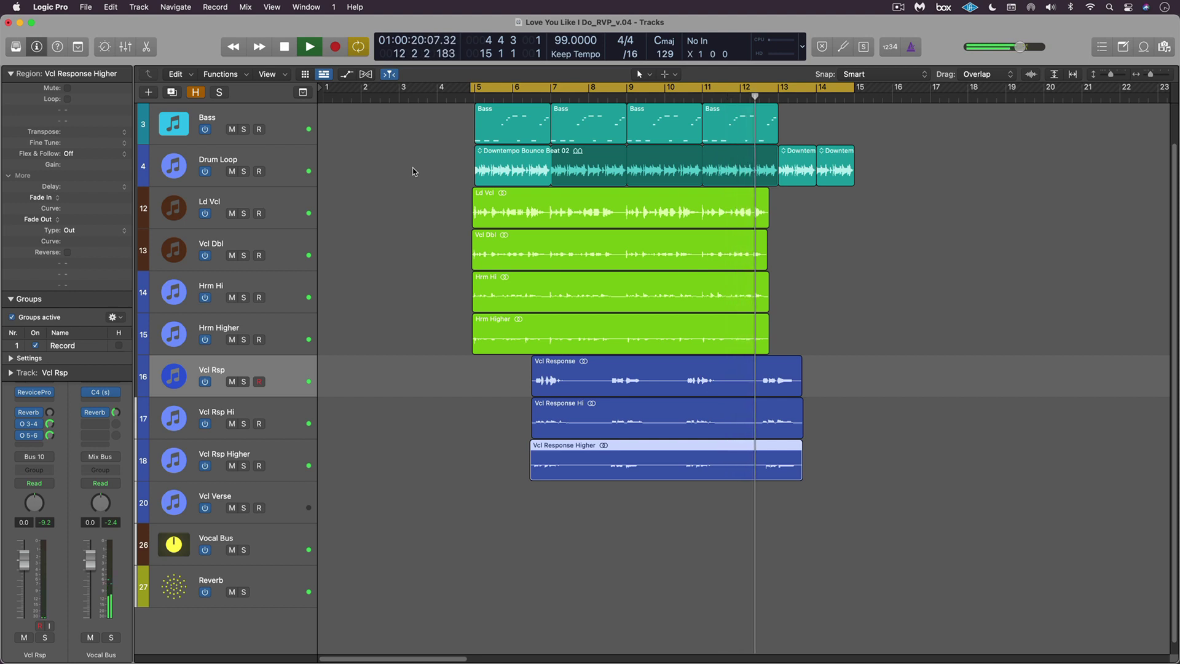
pyautogui.press('space')
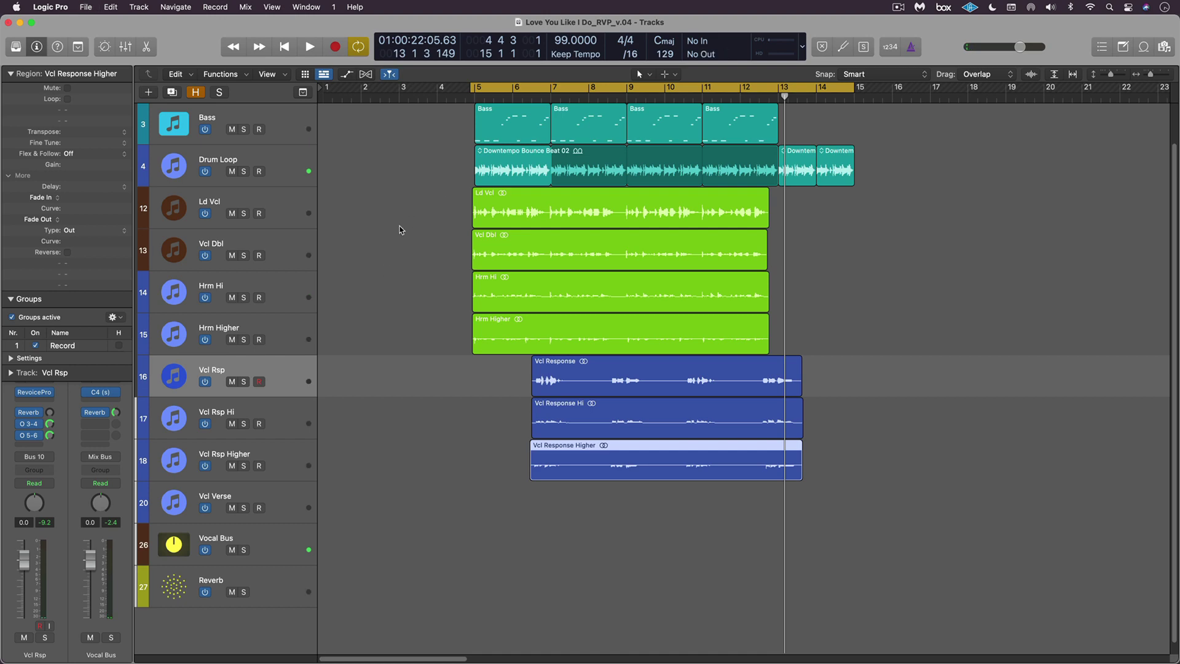
pyautogui.press('super+Tab')
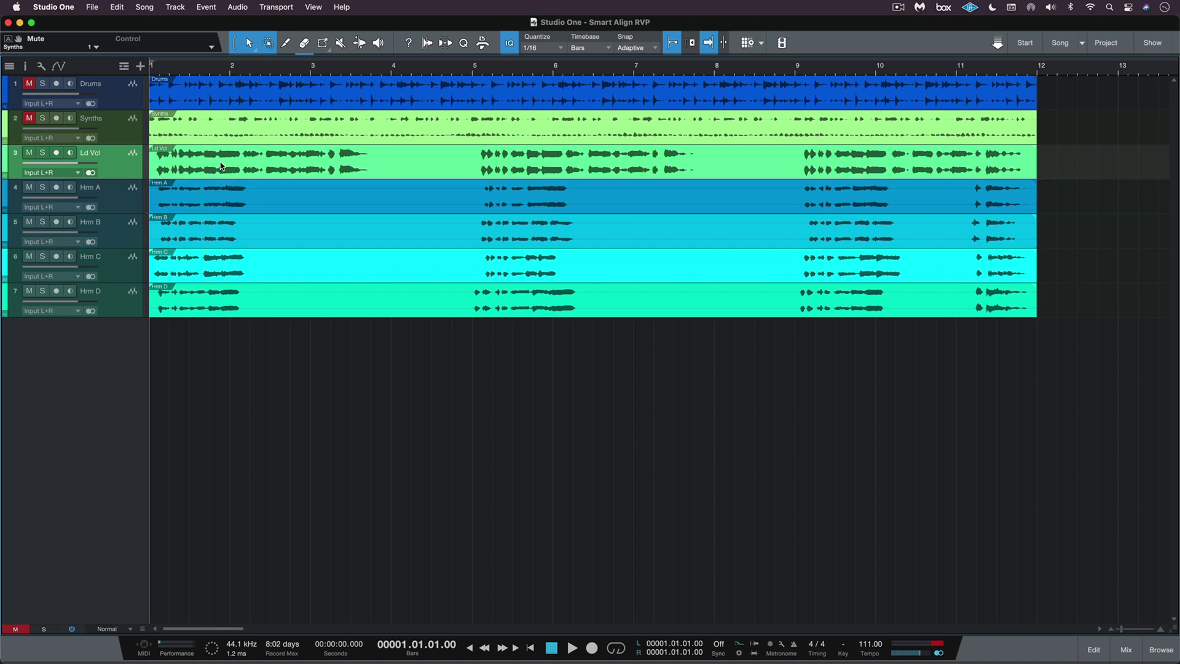
pyautogui.press('space')
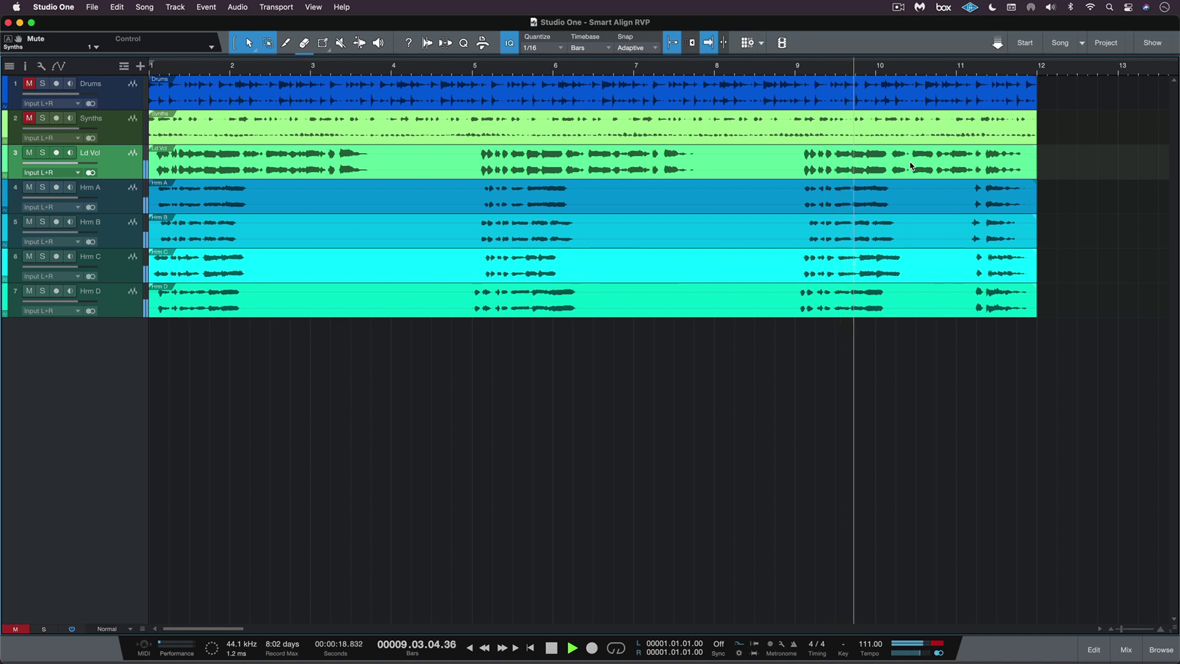
pyautogui.press('space')
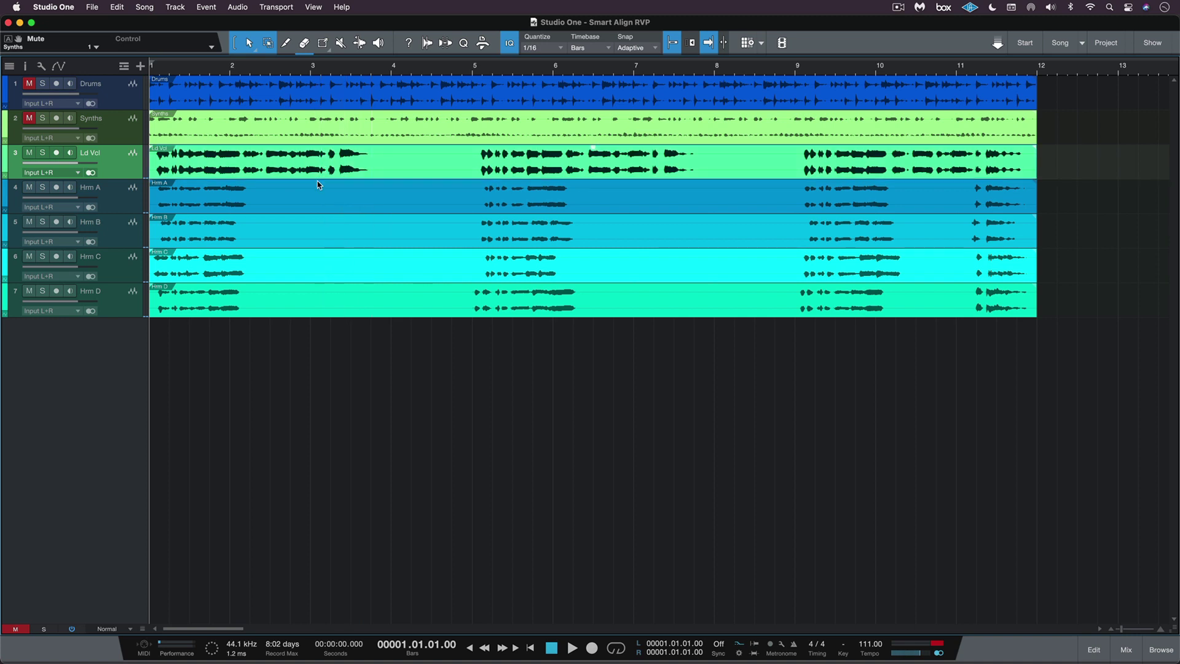
# - Send Hrm A–D to Revoice Pro via Audio > Edit with Revoice Pro and start the link
pyautogui.click(319, 207)
pyautogui.click(330, 239)
pyautogui.click(336, 278)
pyautogui.click(338, 304)
pyautogui.click(238, 7)
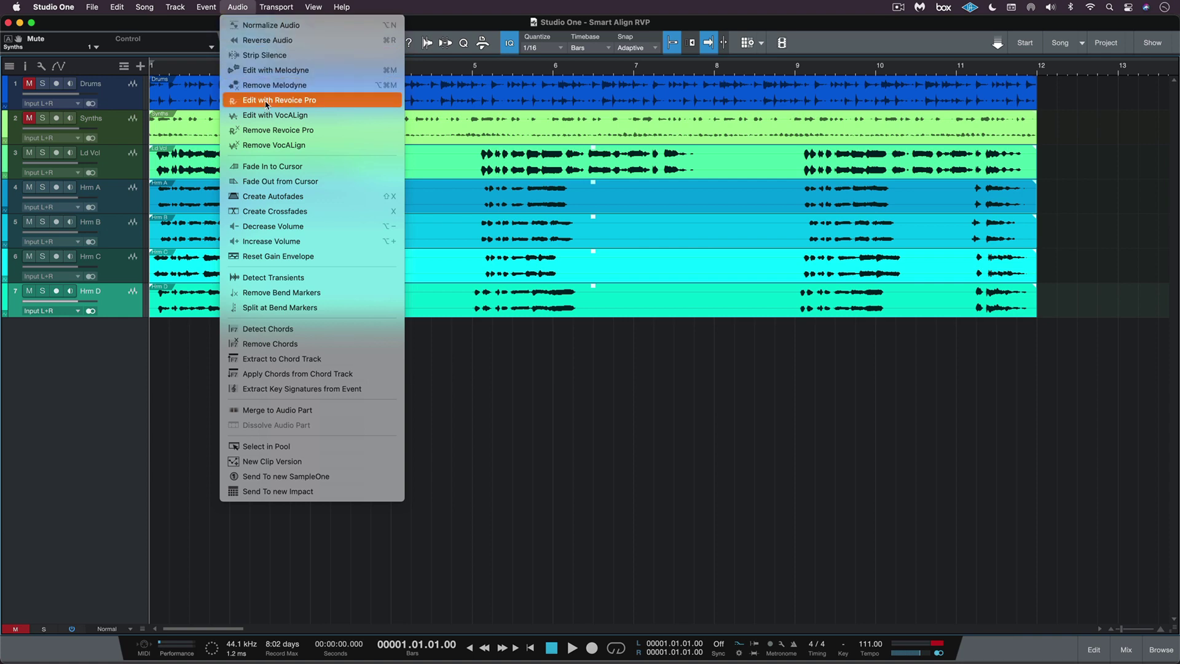
pyautogui.click(266, 100)
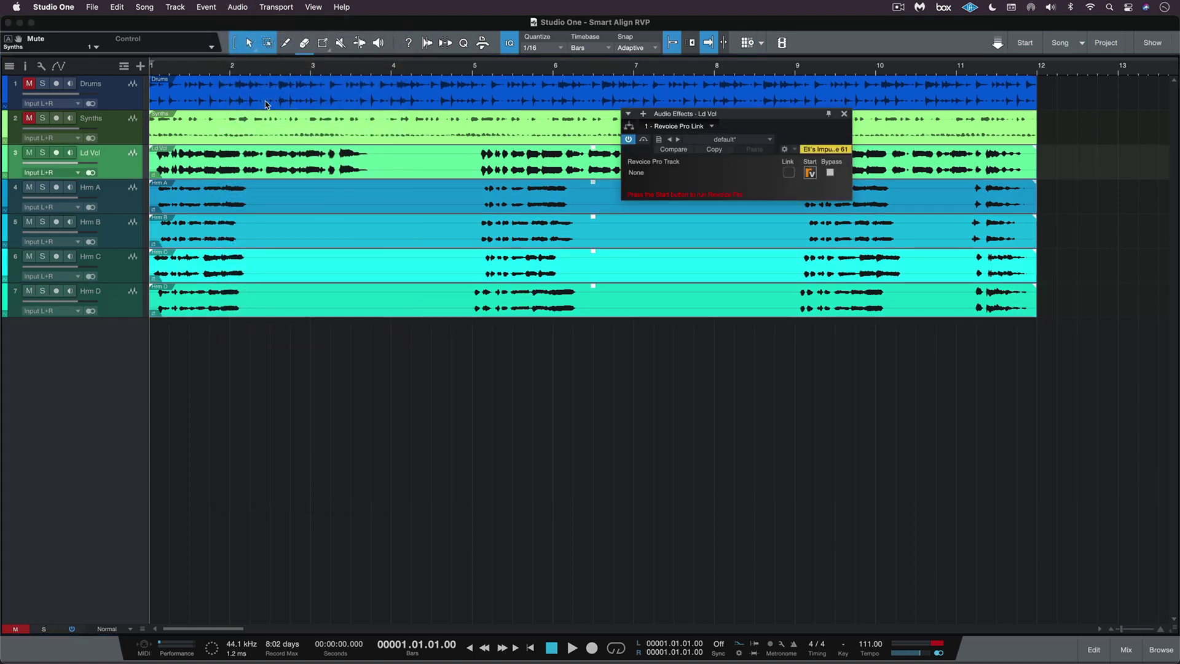
pyautogui.click(810, 173)
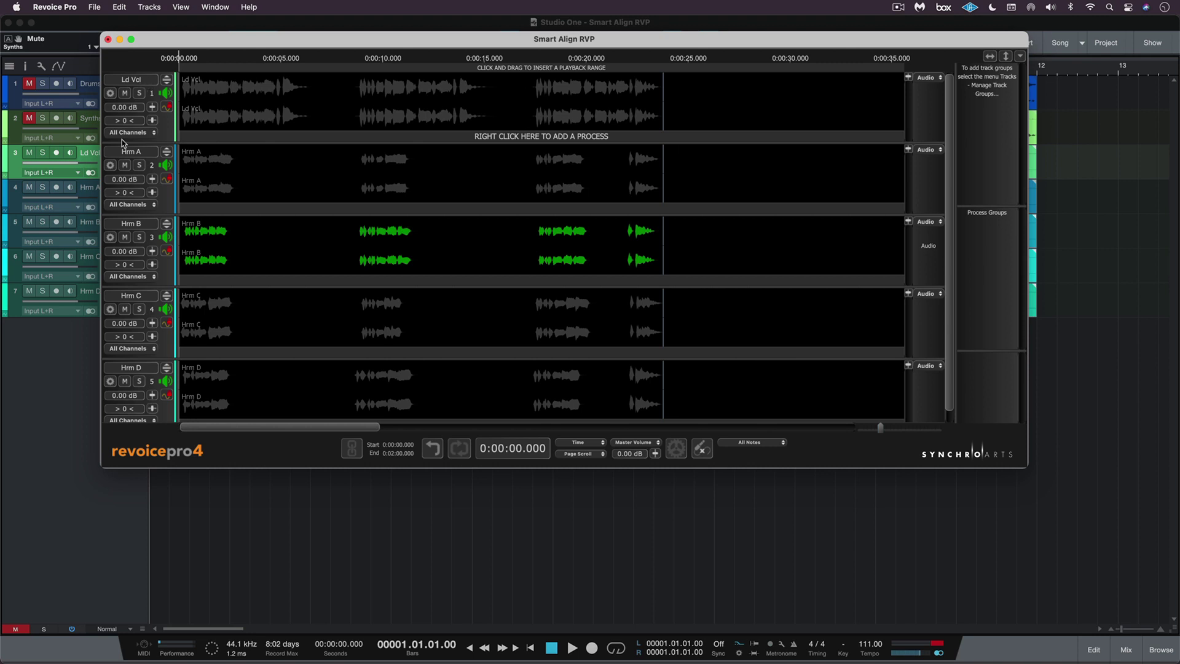
# - With Ld Vcl as guide, create SmartAlign - Tightest Timing processes in a new process group
pyautogui.click(281, 115)
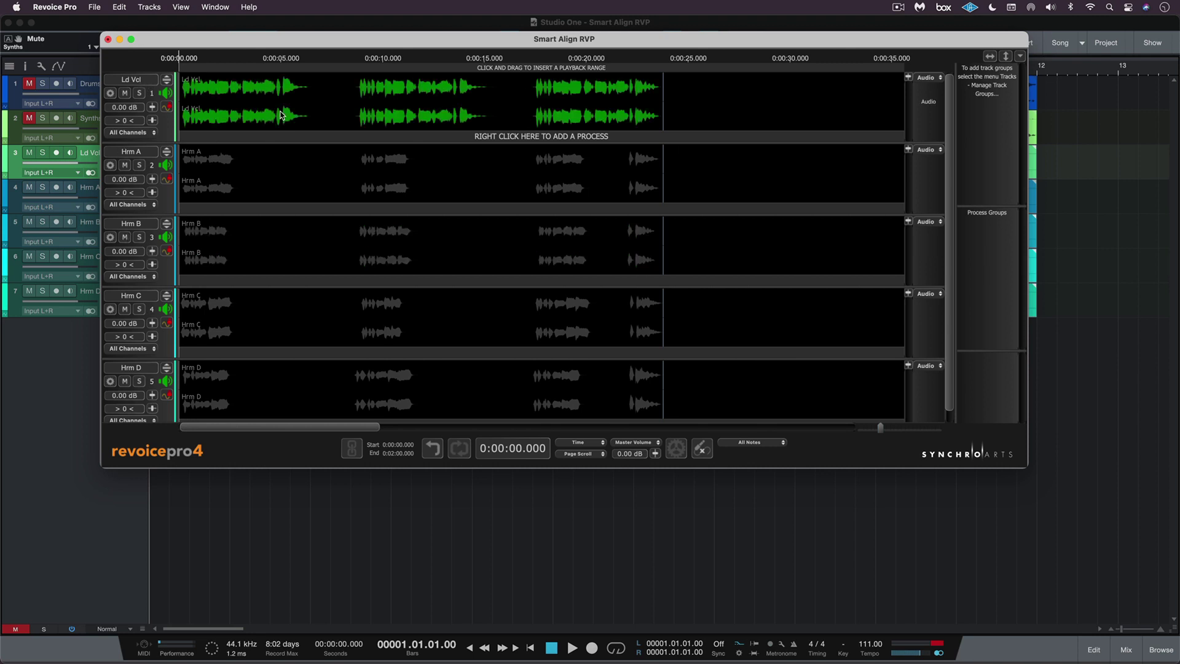
pyautogui.press('super+n')
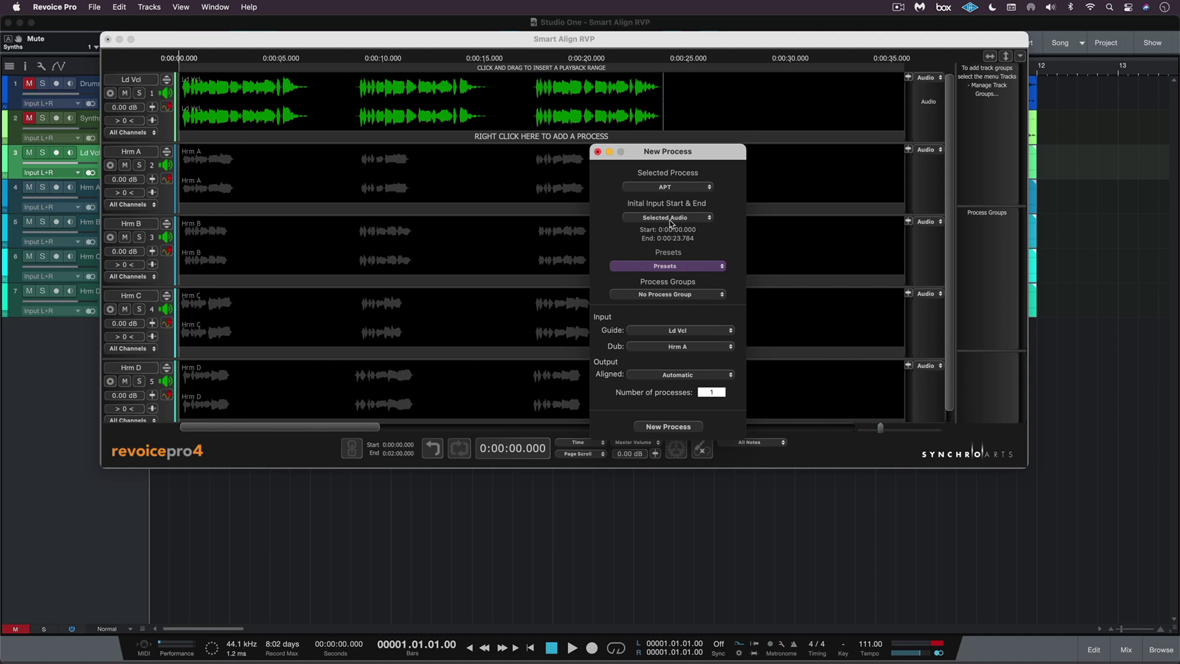
pyautogui.click(667, 266)
pyautogui.moveTo(639, 291)
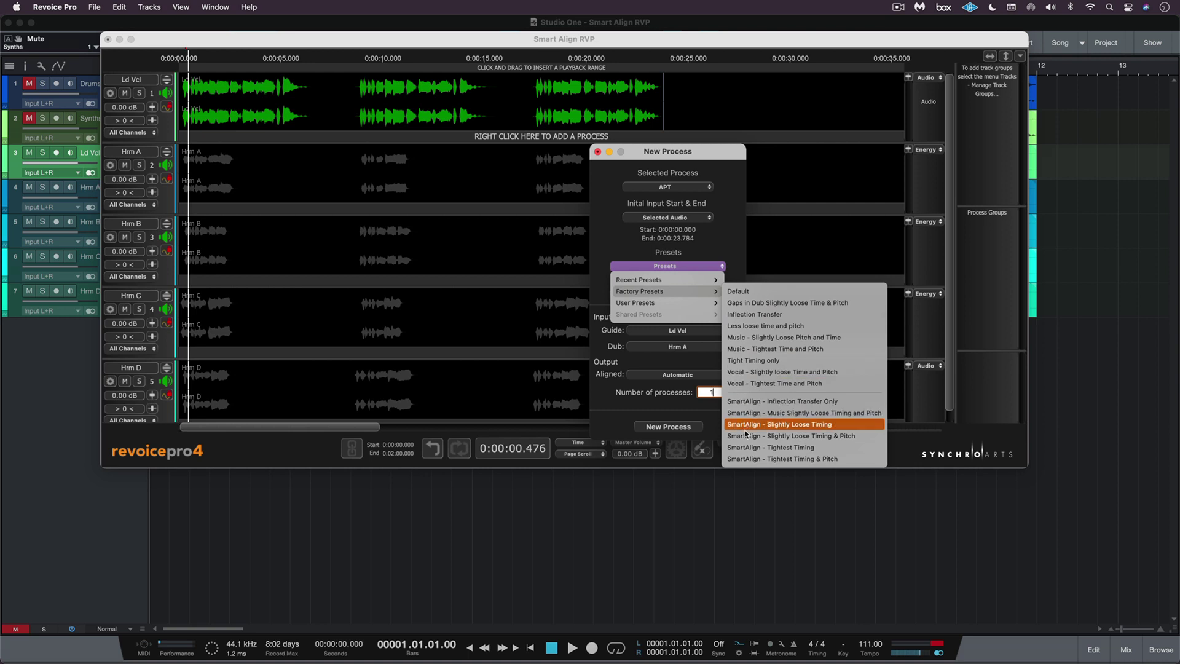
pyautogui.click(747, 449)
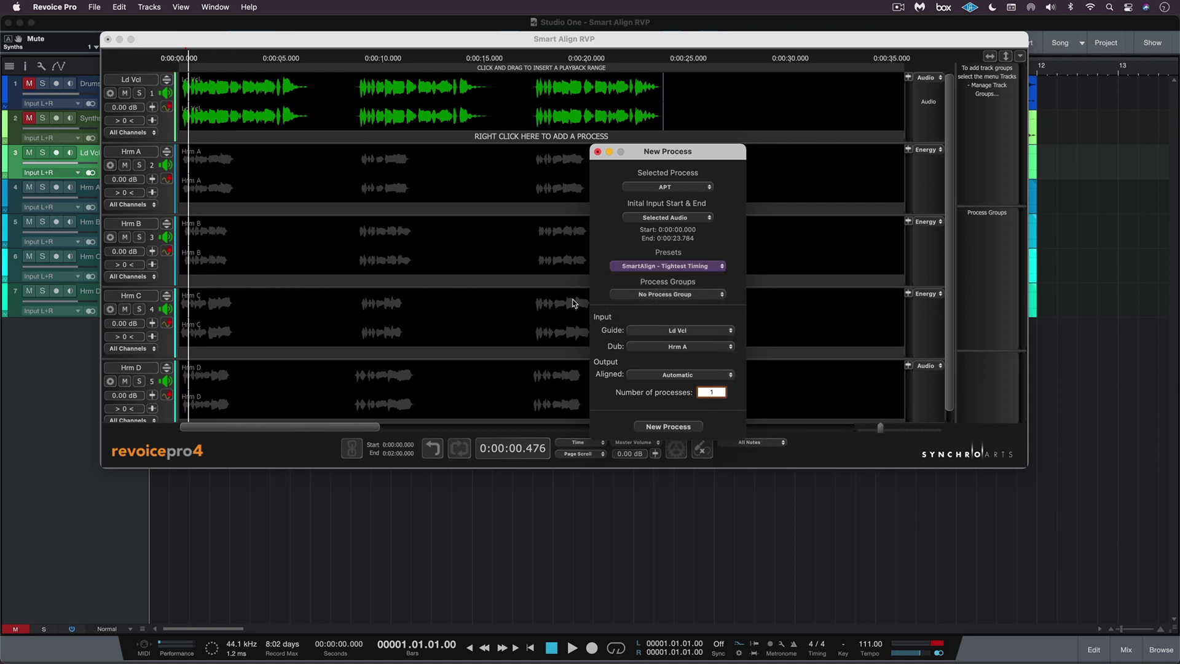
pyautogui.click(669, 298)
pyautogui.click(673, 306)
pyautogui.click(677, 429)
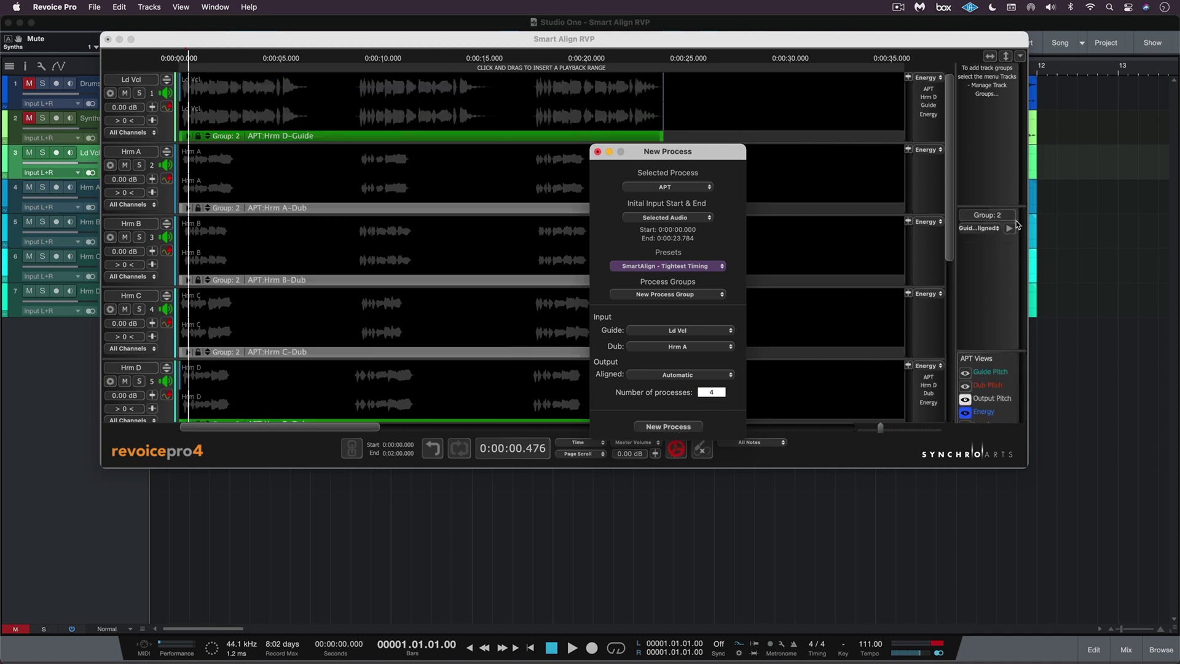
# - Play back the aligned harmony group, then return to Studio One
pyautogui.click(1009, 231)
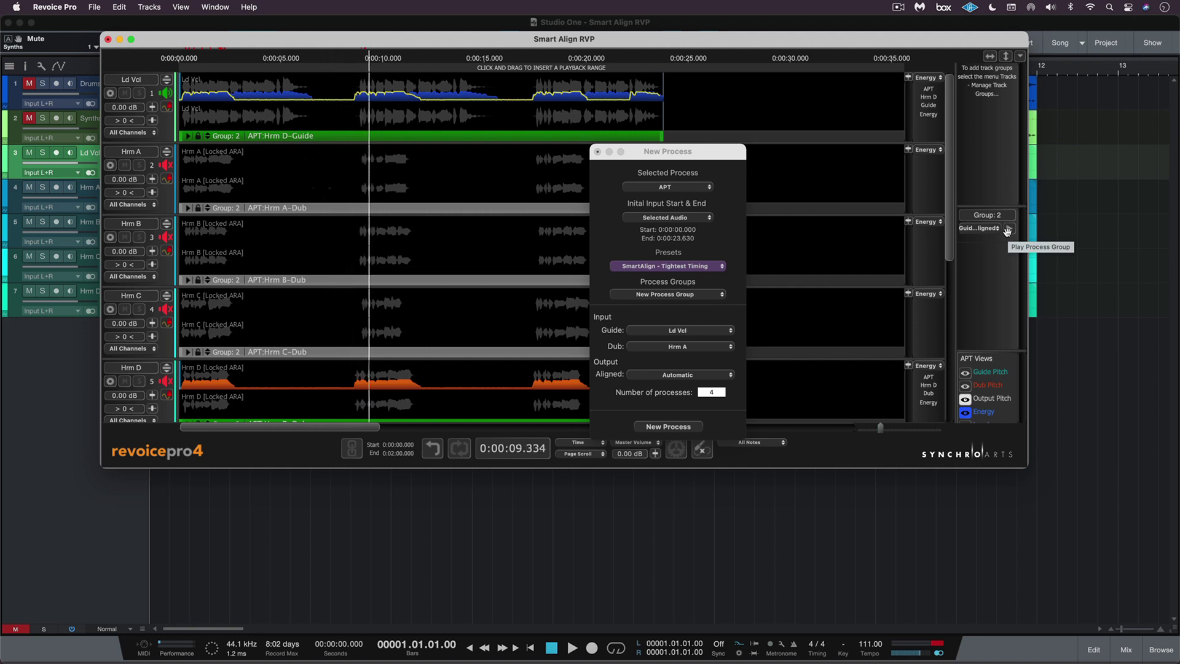
pyautogui.click(1008, 229)
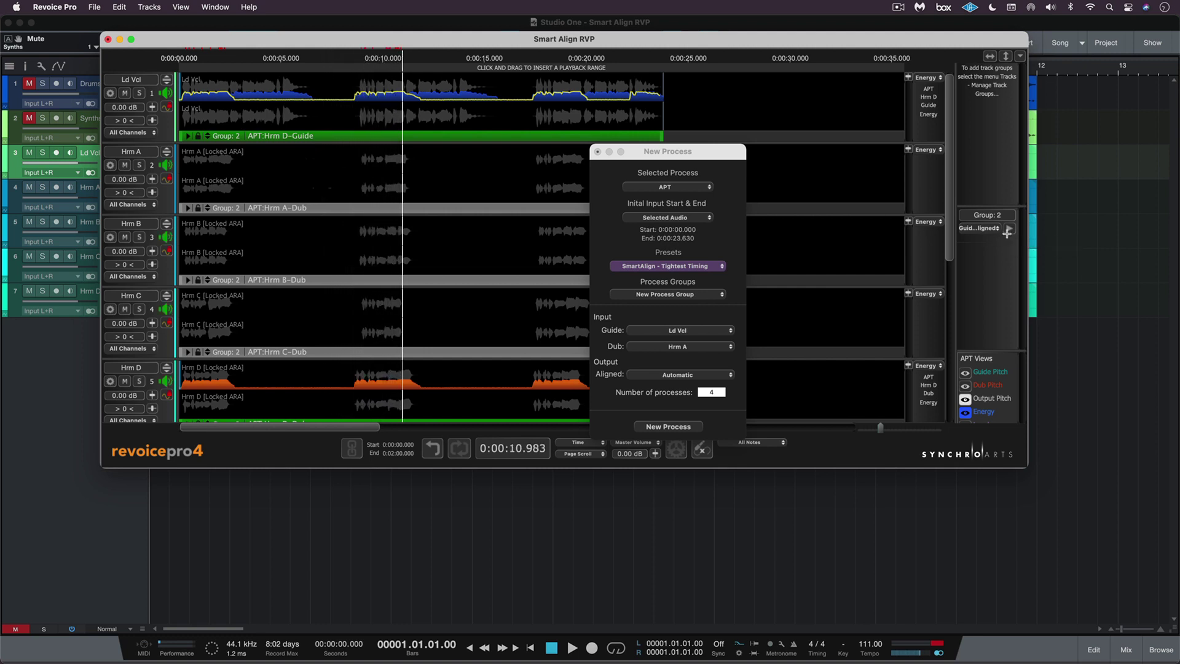
pyautogui.click(668, 530)
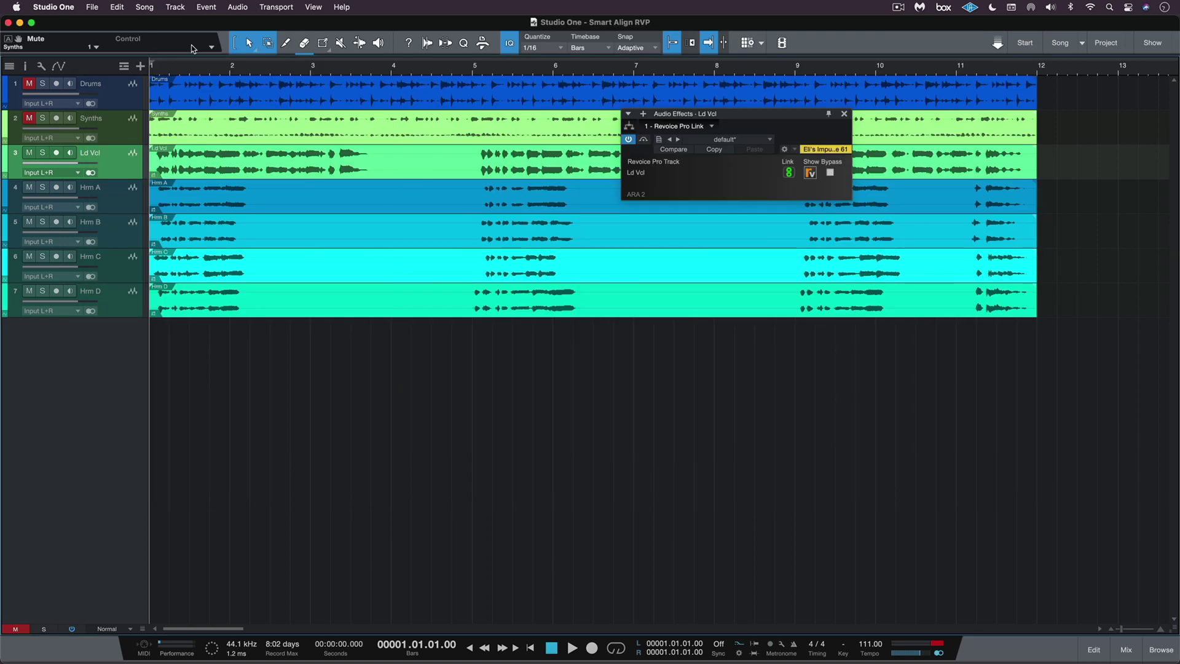
# - Play the Studio One song and unmute the Drums and Synths tracks
pyautogui.press('space')
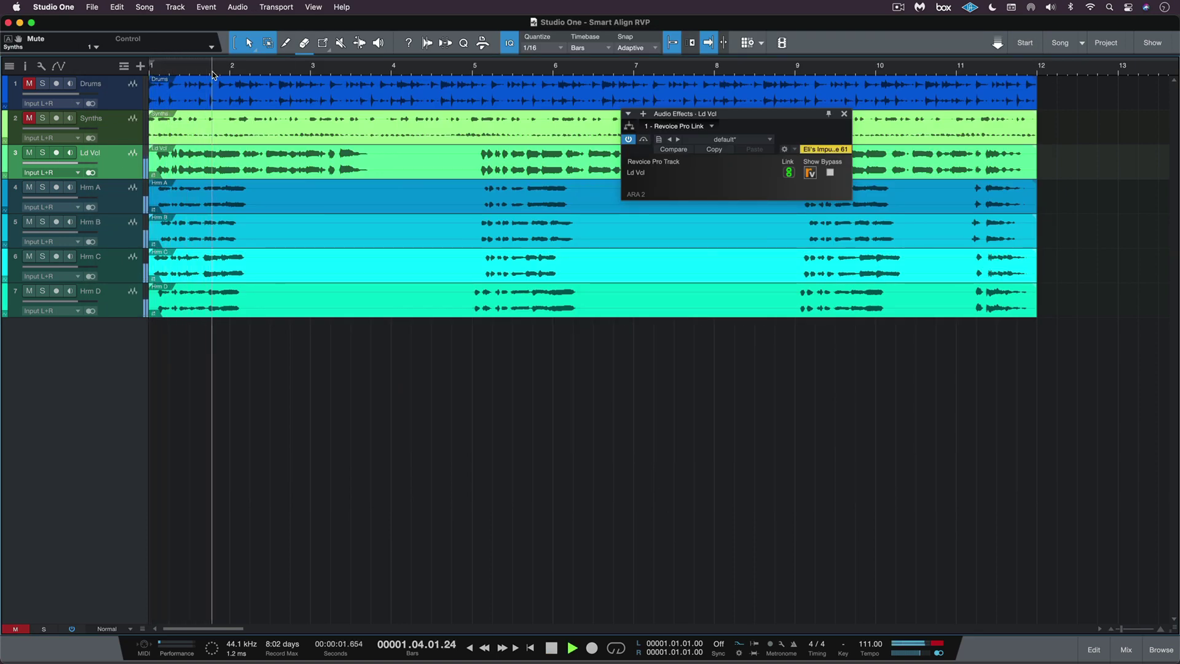
pyautogui.click(28, 84)
pyautogui.click(30, 118)
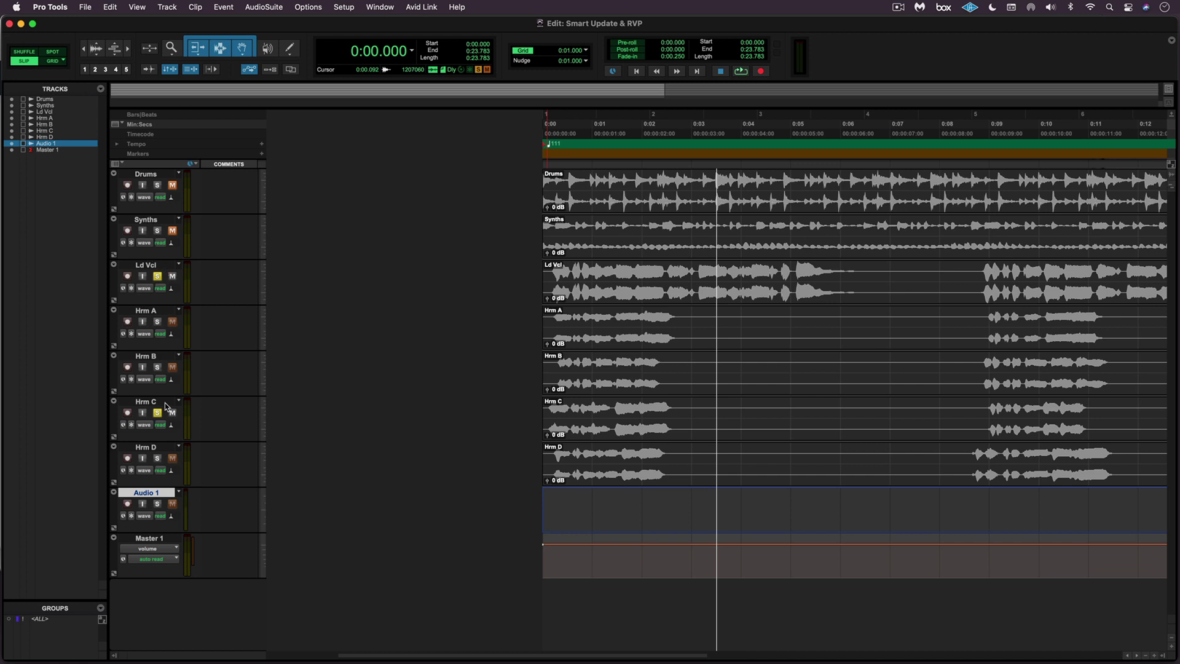
# - Audition the unaligned session, then open AudioSuite > Synchro Arts > Revoice Pro Quick APT
pyautogui.press('space')
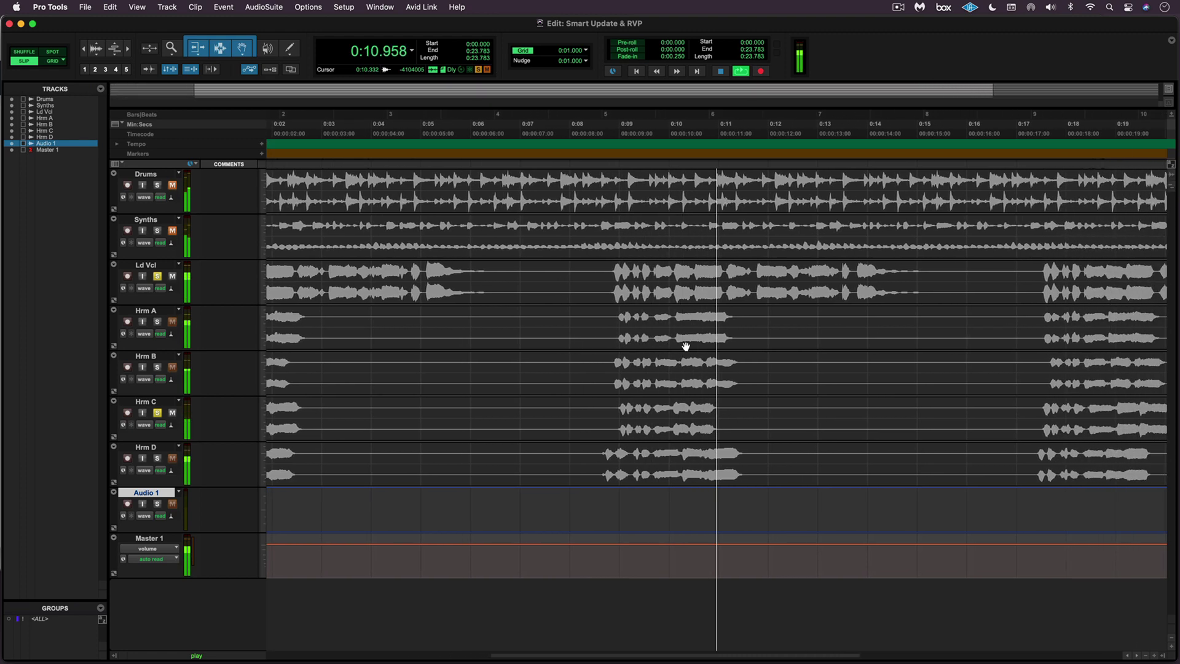
pyautogui.press('space')
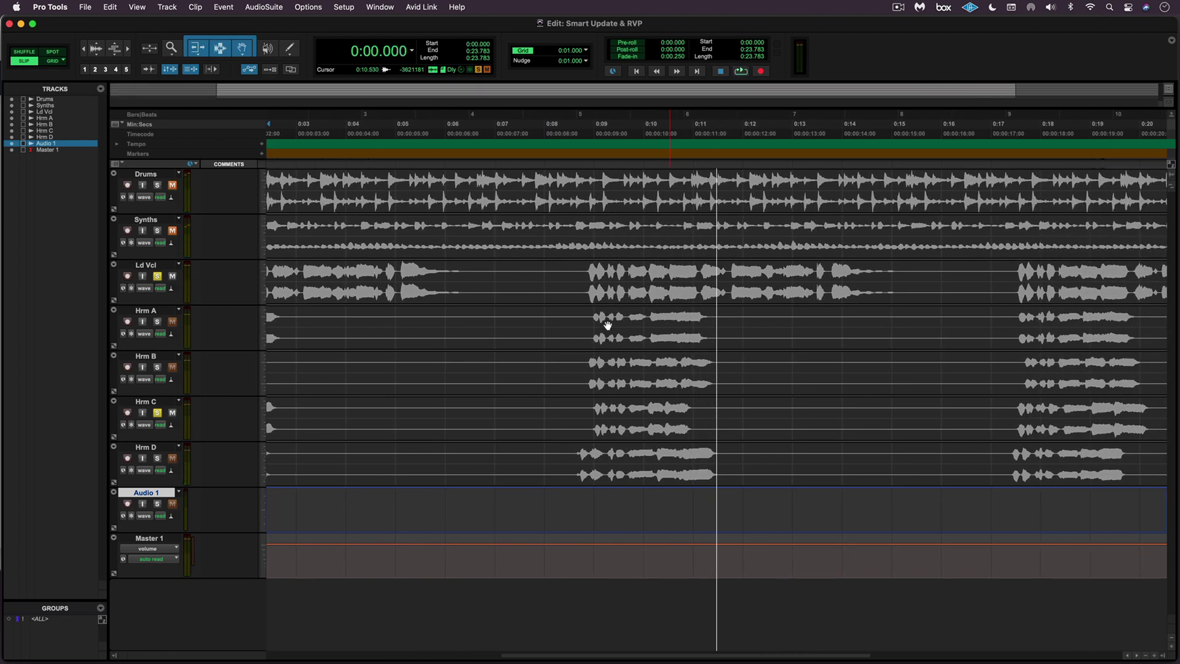
pyautogui.click(264, 7)
pyautogui.scroll(-8, 289, 368)
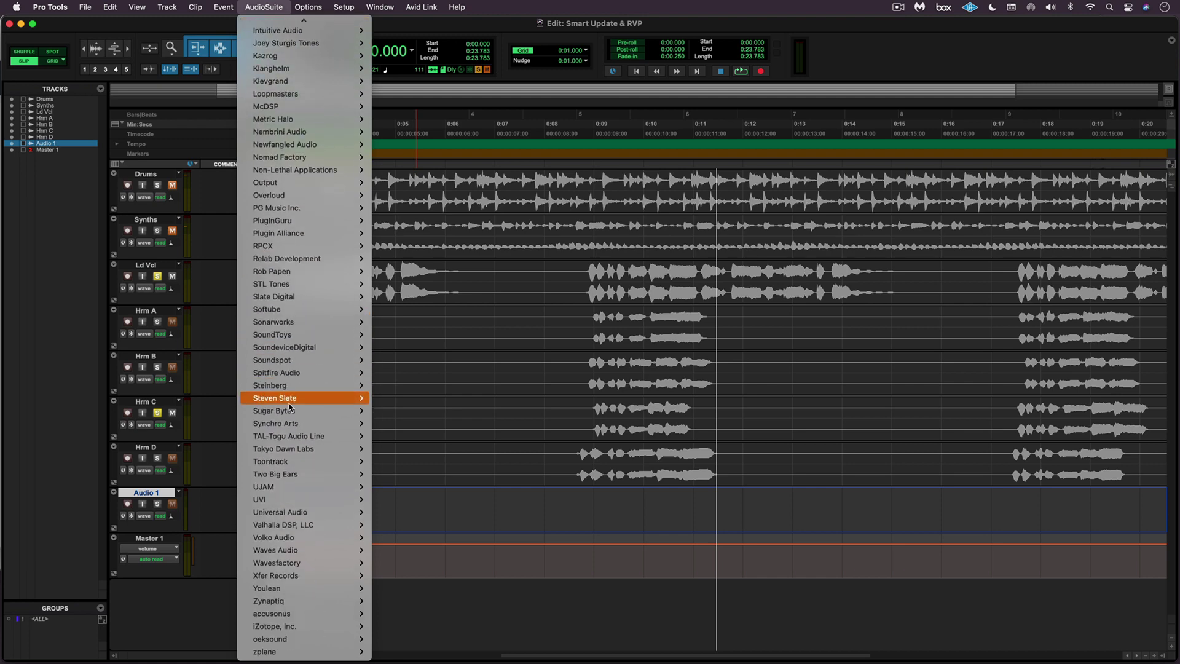
pyautogui.moveTo(289, 401)
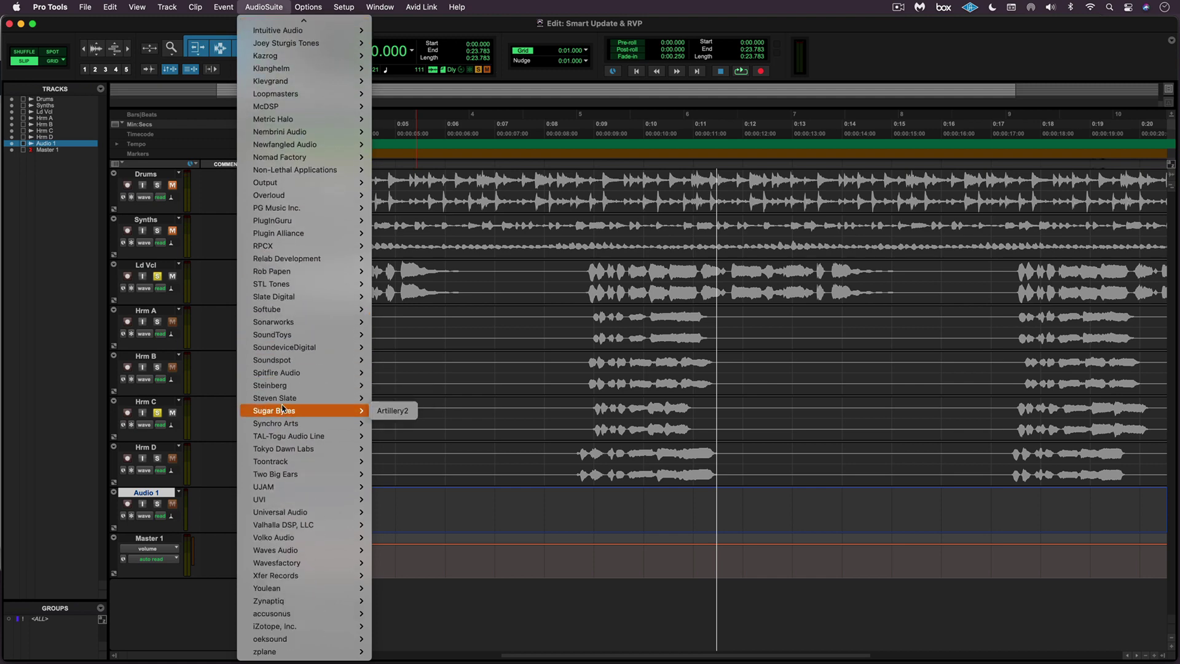
pyautogui.moveTo(283, 423)
pyautogui.click(415, 437)
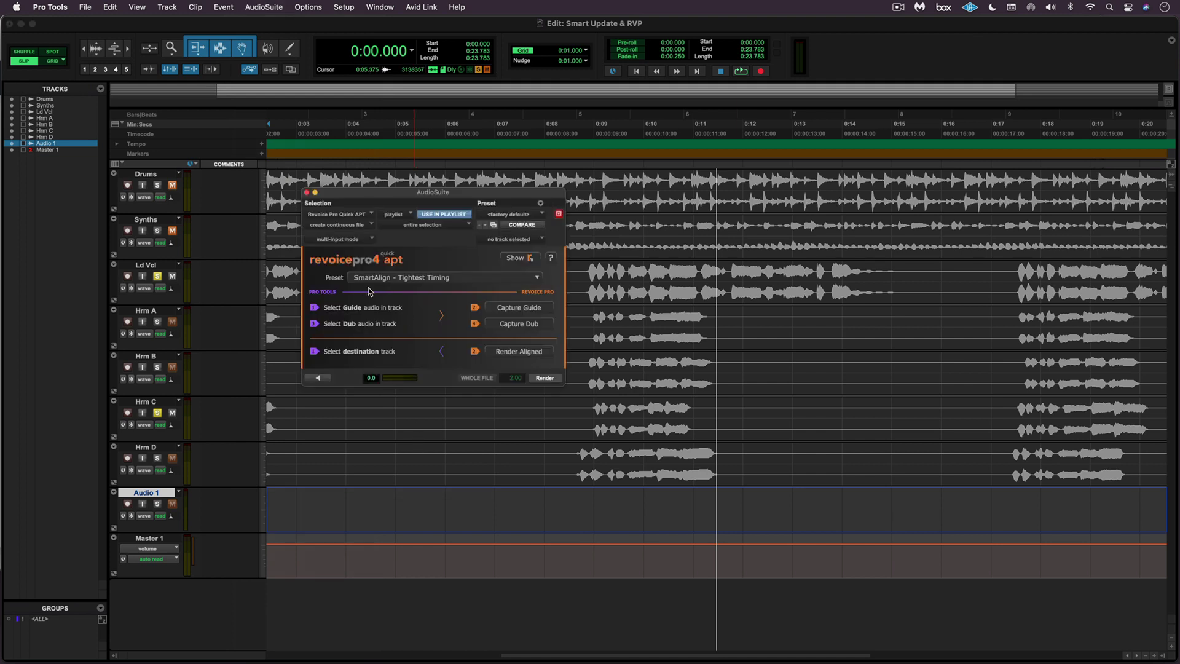
# - Set Quick APT to SmartAlign - Tightest Timing, capture Ld Vcl as guide, Hrm C as dub, then select Audio 1
pyautogui.click(395, 279)
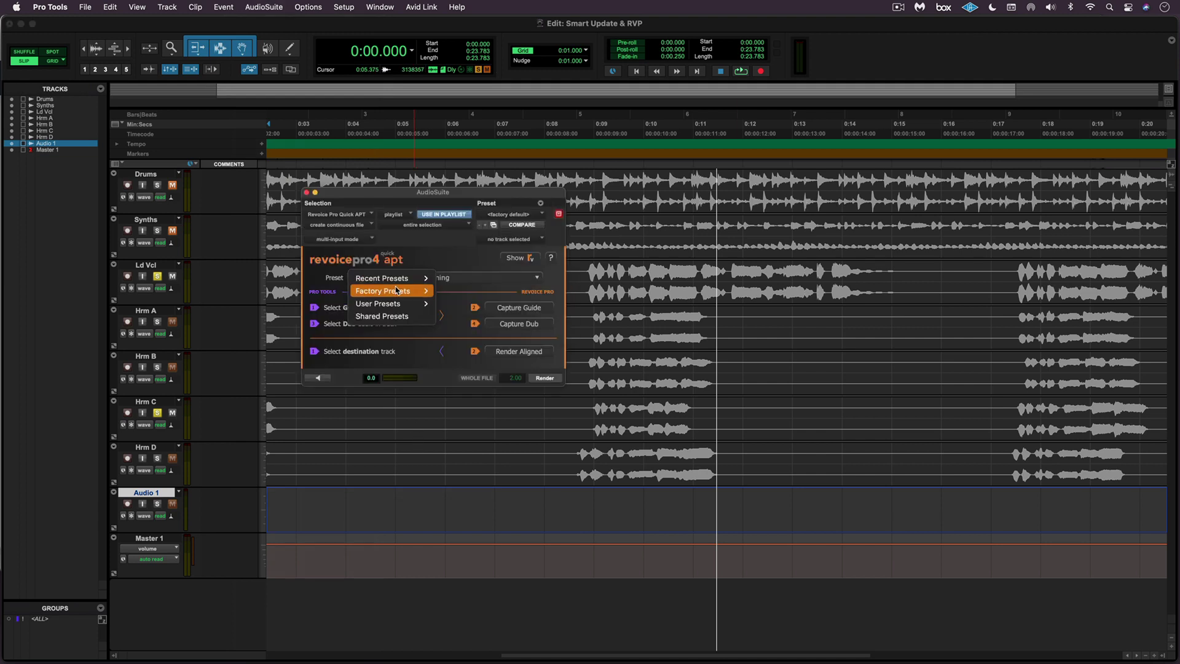
pyautogui.moveTo(399, 290)
pyautogui.click(477, 462)
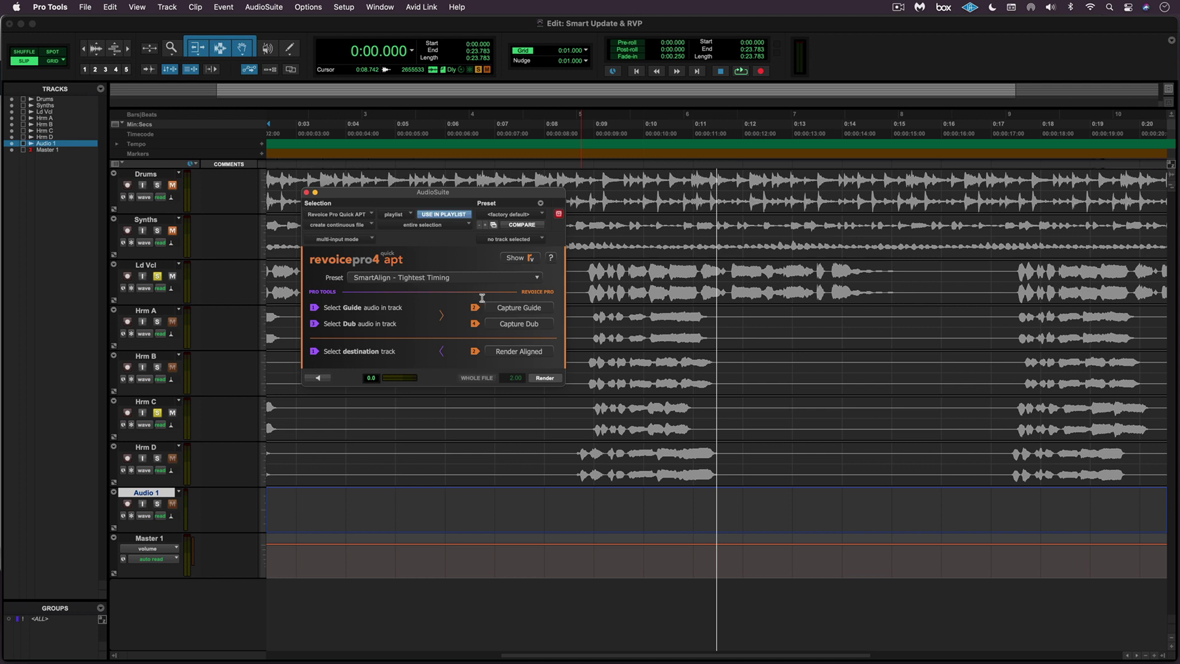
pyautogui.click(673, 296)
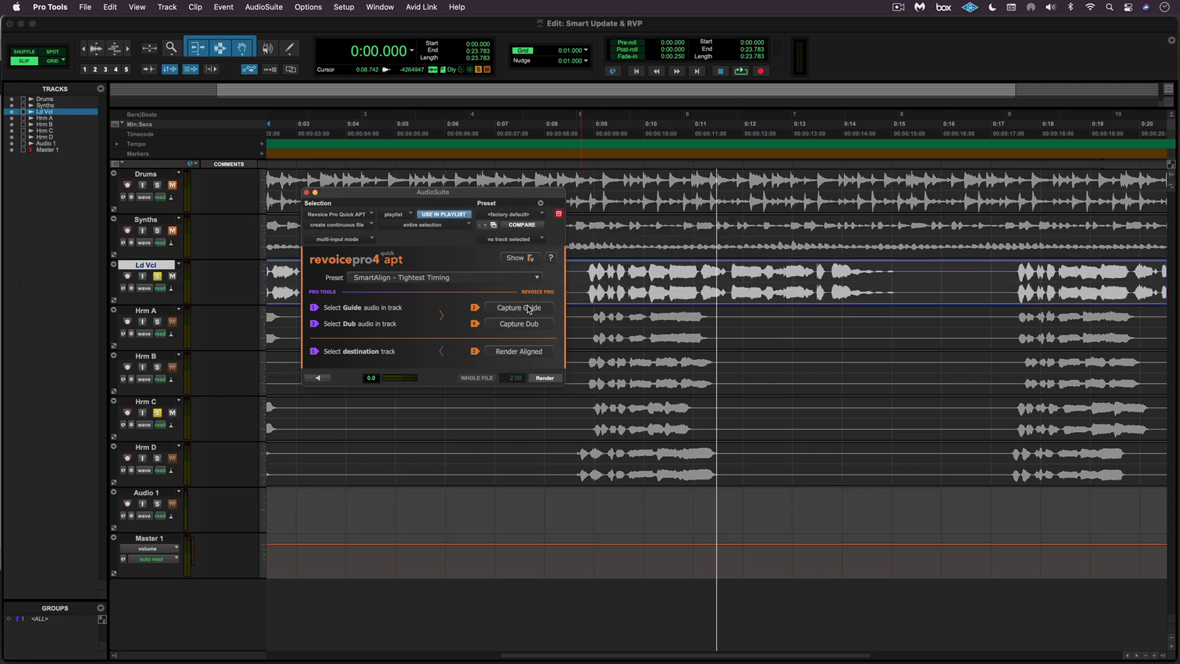
pyautogui.click(665, 429)
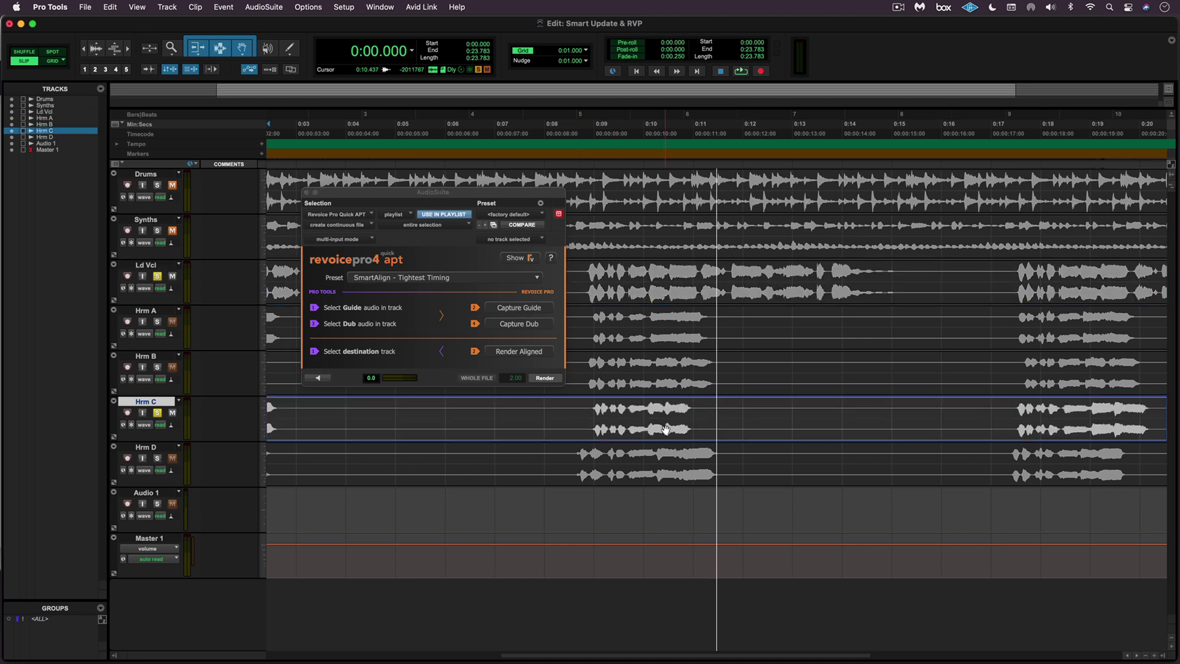
pyautogui.click(523, 324)
pyautogui.click(136, 495)
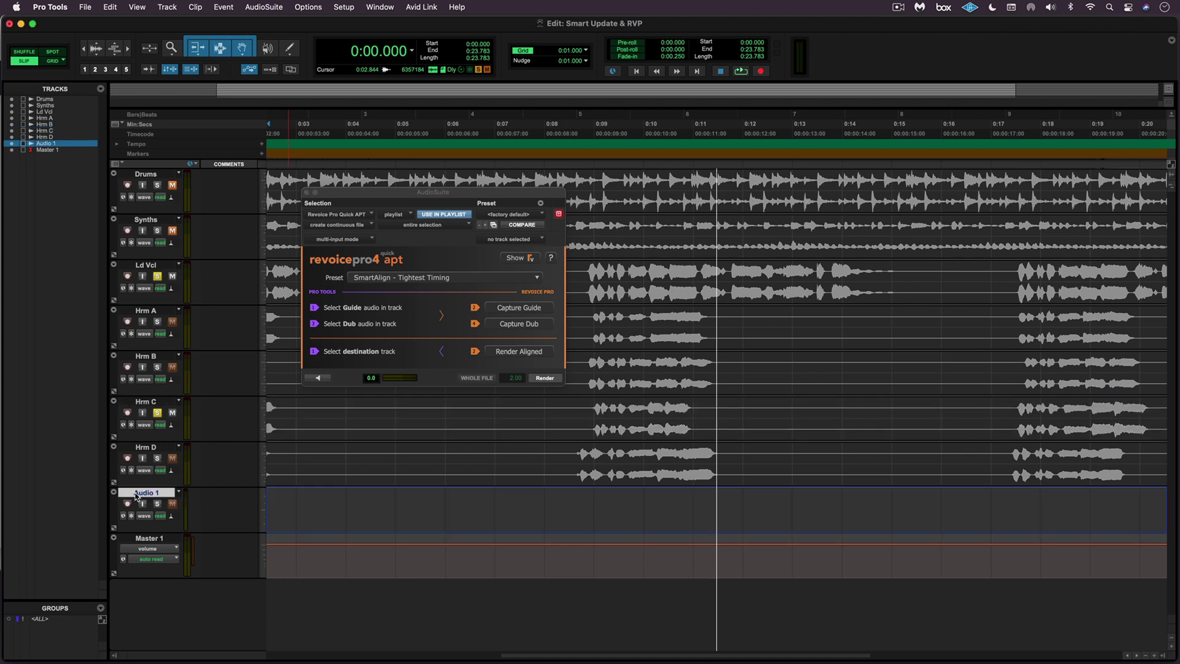
# - Render the aligned Hrm C into Audio 1, solo that track and play it back
pyautogui.click(519, 351)
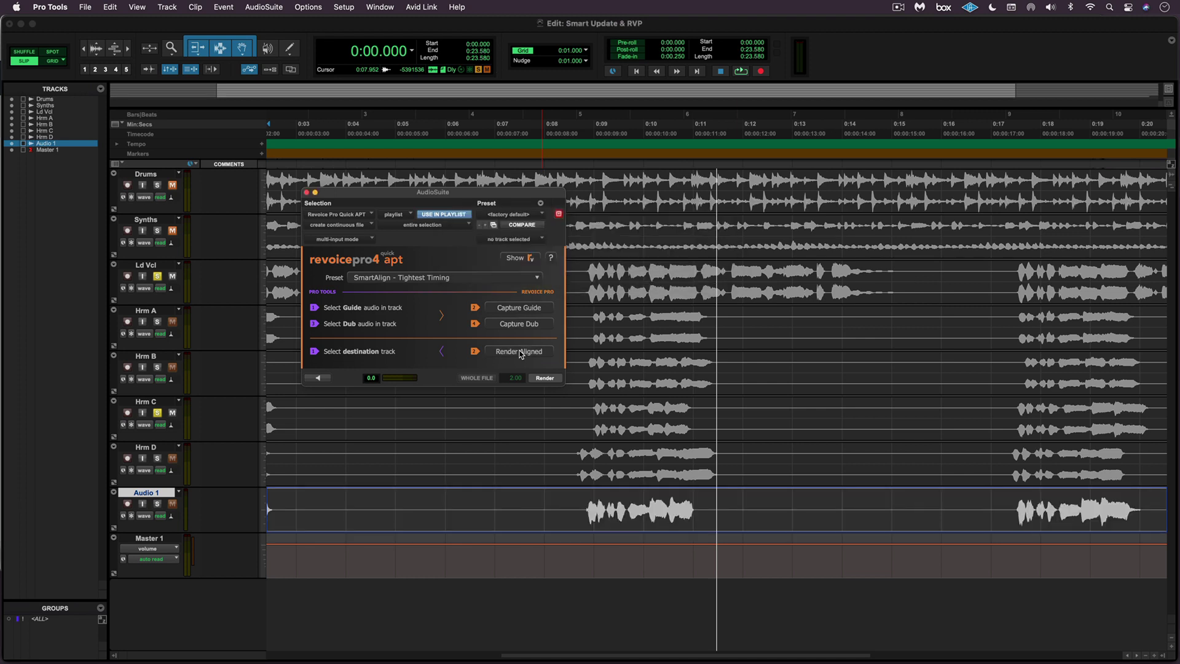
pyautogui.click(158, 504)
pyautogui.press('space')
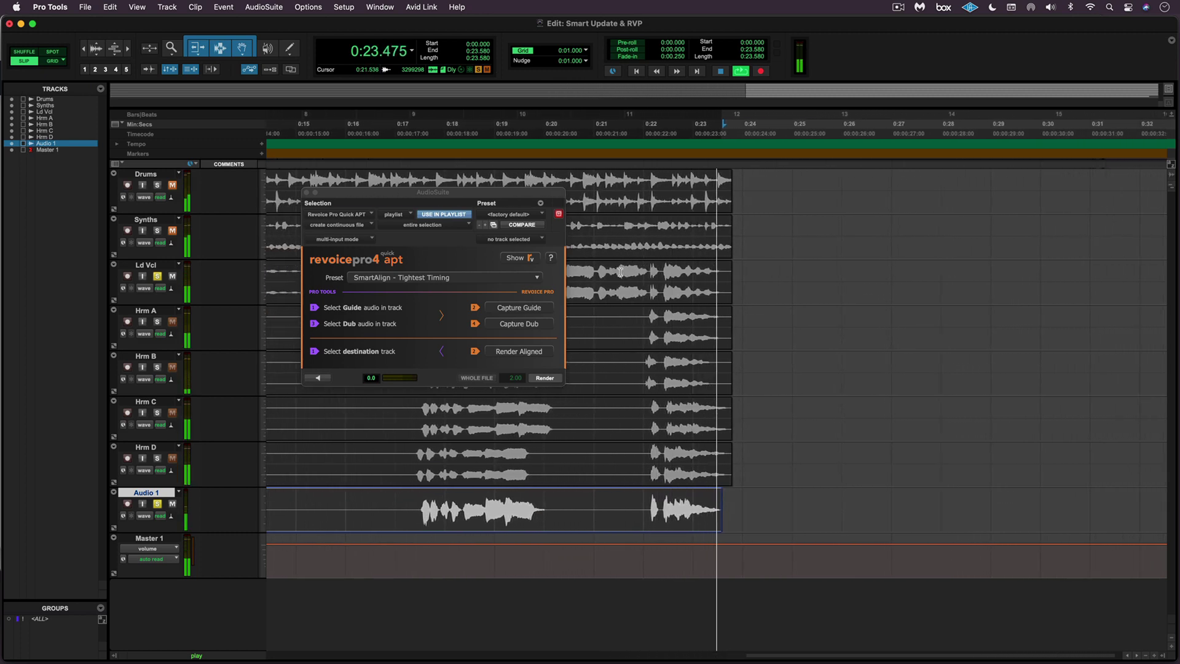
pyautogui.press('space')
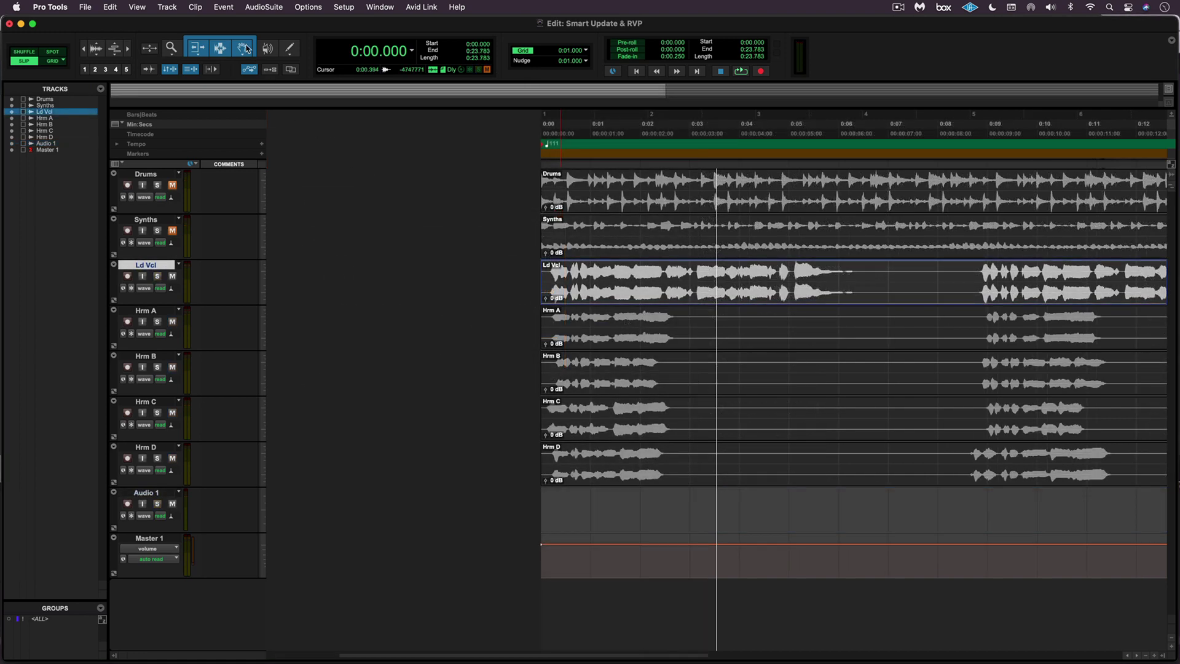
# - Open the Revoice Pro Link plugin from AudioSuite > Synchro Arts
pyautogui.click(263, 8)
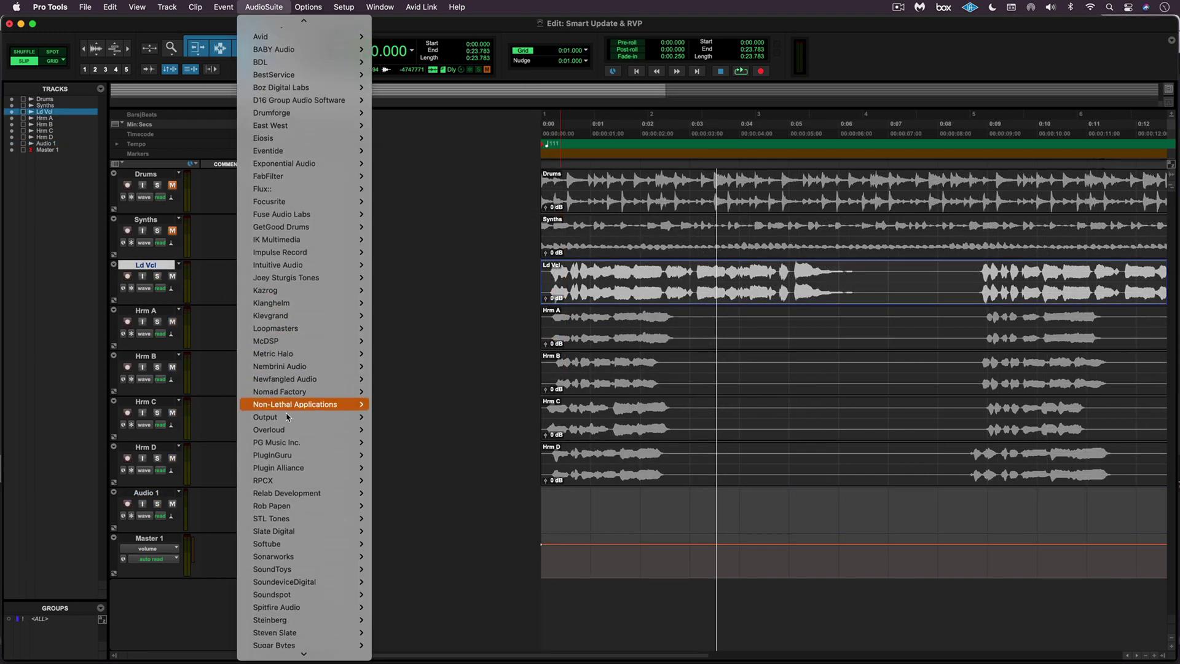
pyautogui.scroll(-10, 295, 405)
pyautogui.moveTo(299, 403)
pyautogui.moveTo(288, 424)
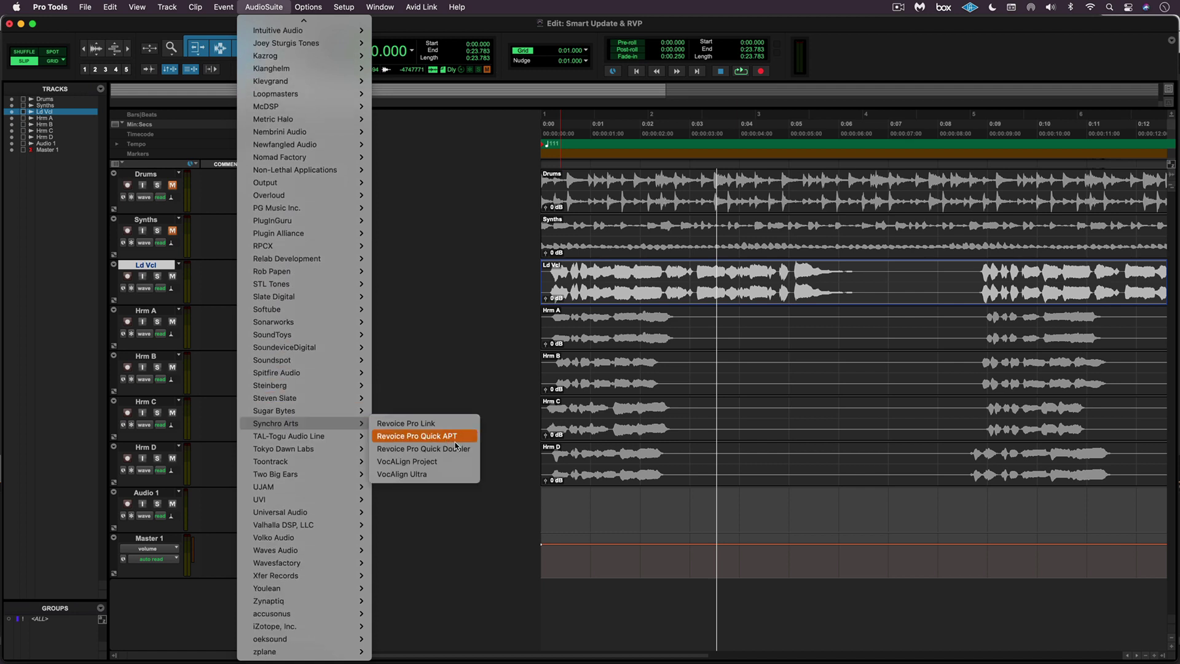
pyautogui.click(424, 424)
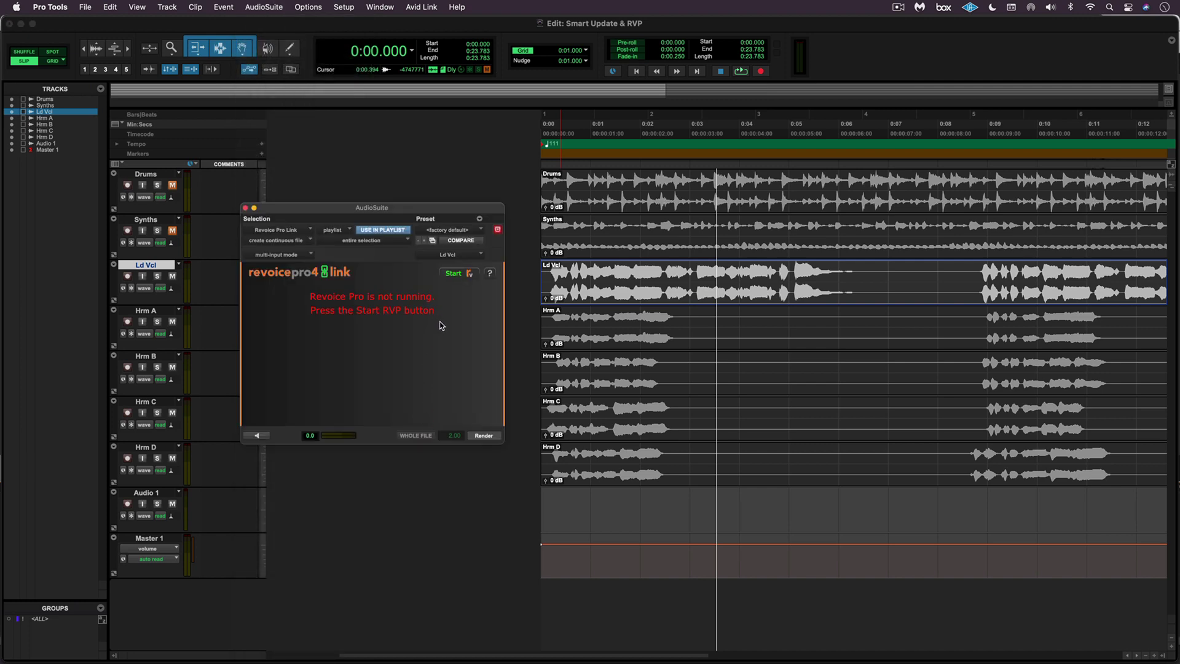
# - Start Revoice Pro, create a new session and try the Capture & Make APT and Doubler functions
pyautogui.click(455, 275)
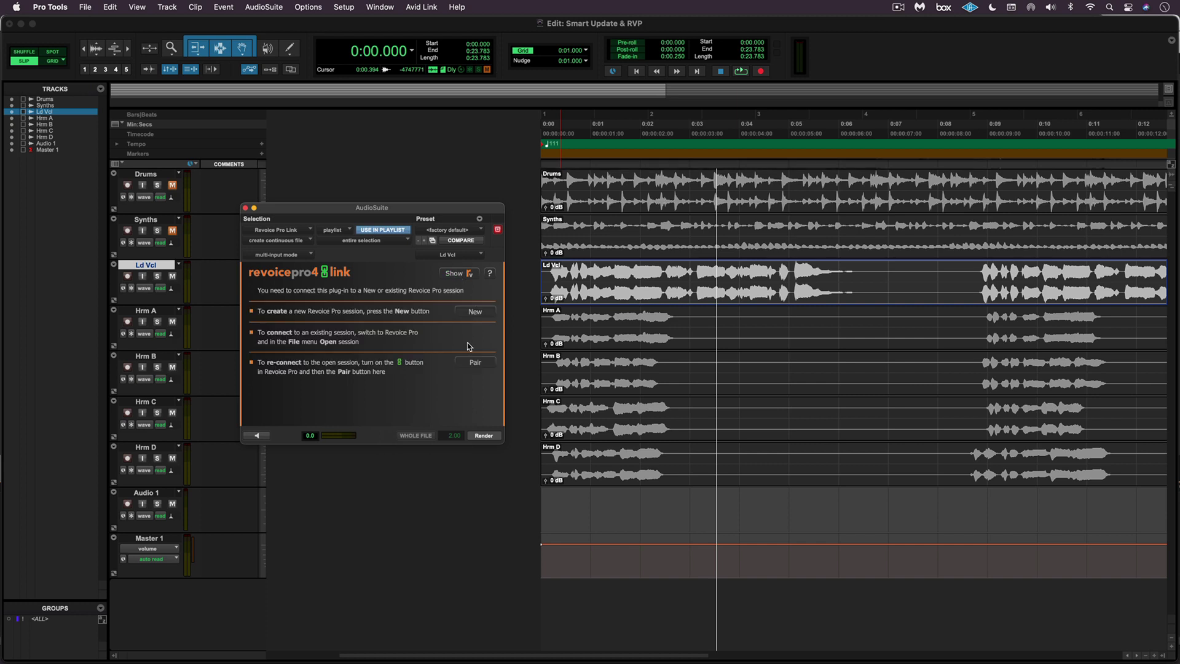
pyautogui.click(476, 315)
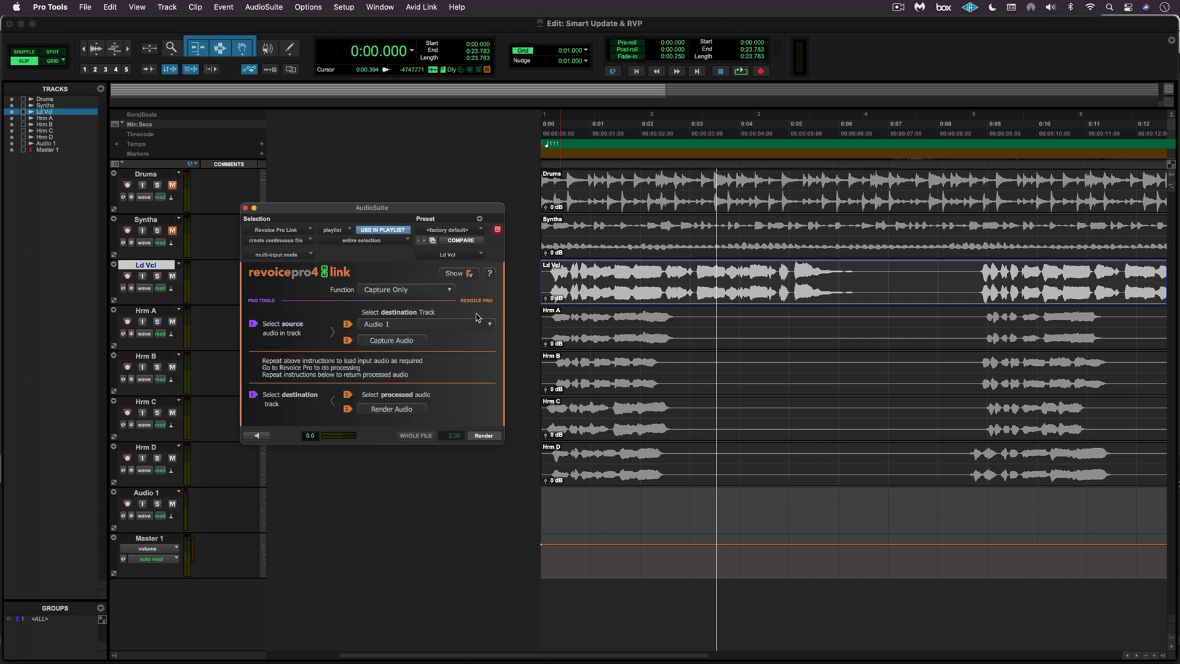
pyautogui.click(401, 291)
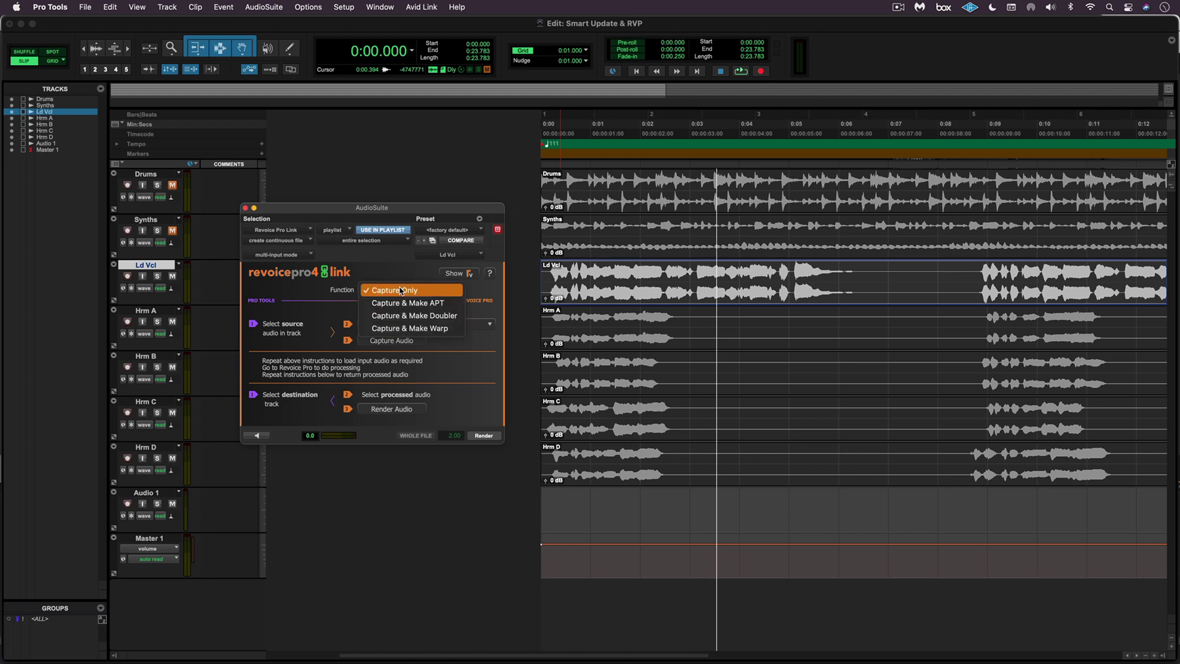
pyautogui.click(401, 302)
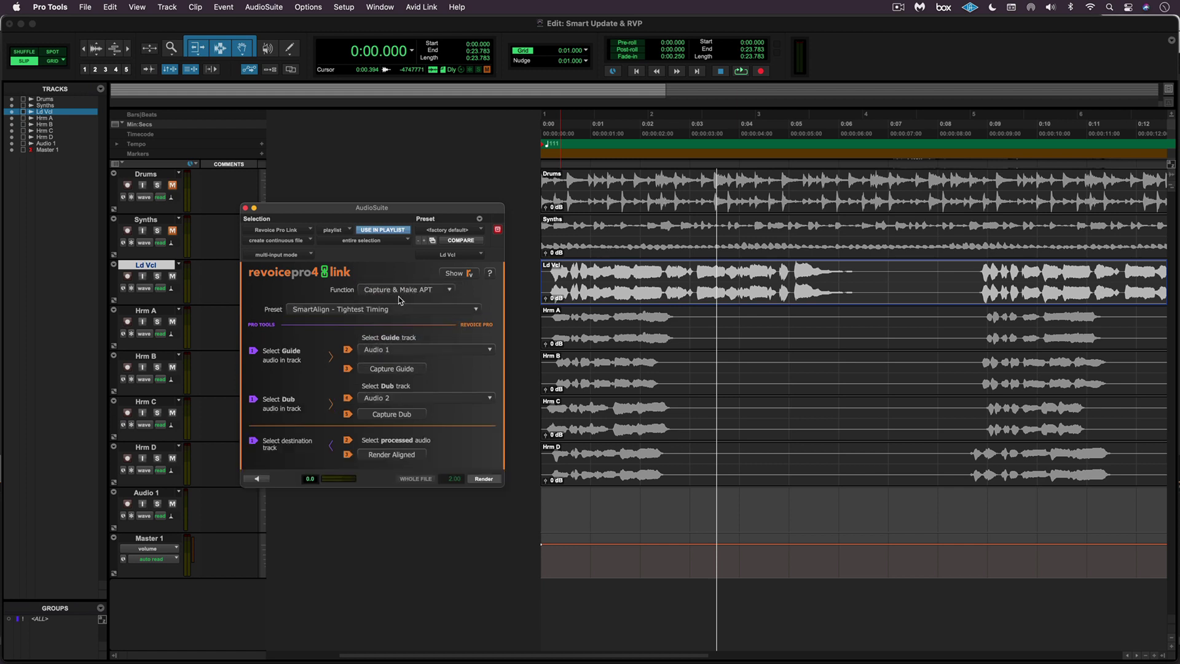
pyautogui.click(384, 291)
pyautogui.click(387, 316)
# - Set the Link function to Capture Only and capture the Ld Vcl audio
pyautogui.click(389, 293)
pyautogui.click(390, 291)
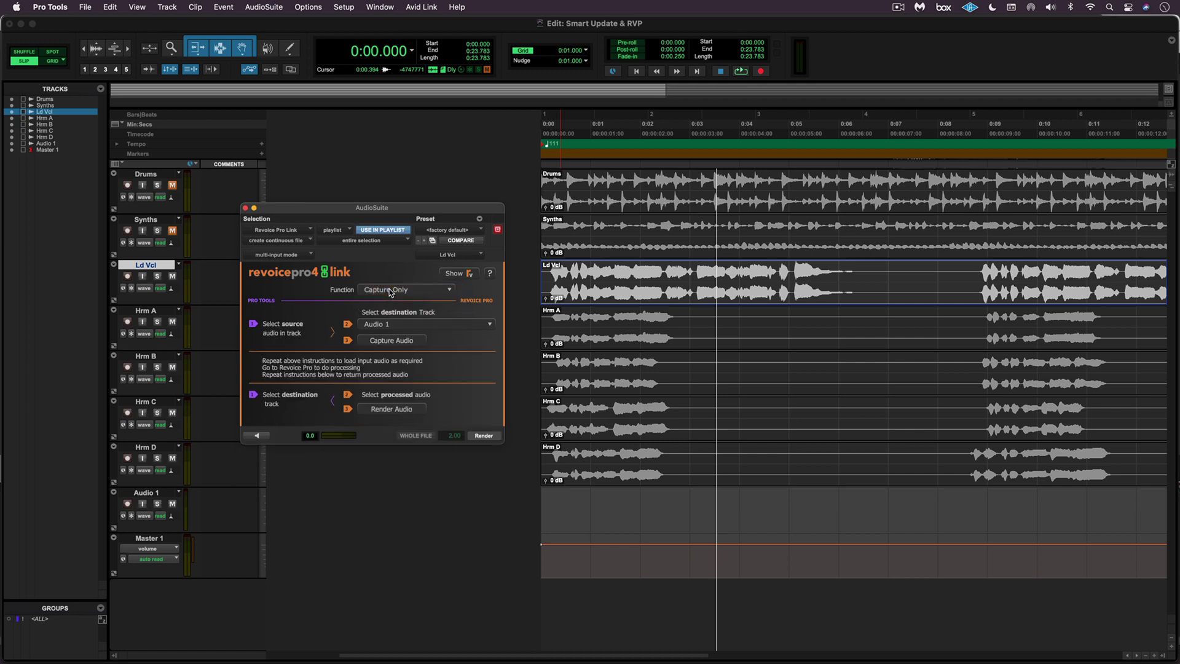
pyautogui.click(594, 293)
pyautogui.click(401, 342)
# - Capture Hrm A onto destination Audio 2 and Hrm B onto a new destination track
pyautogui.click(583, 336)
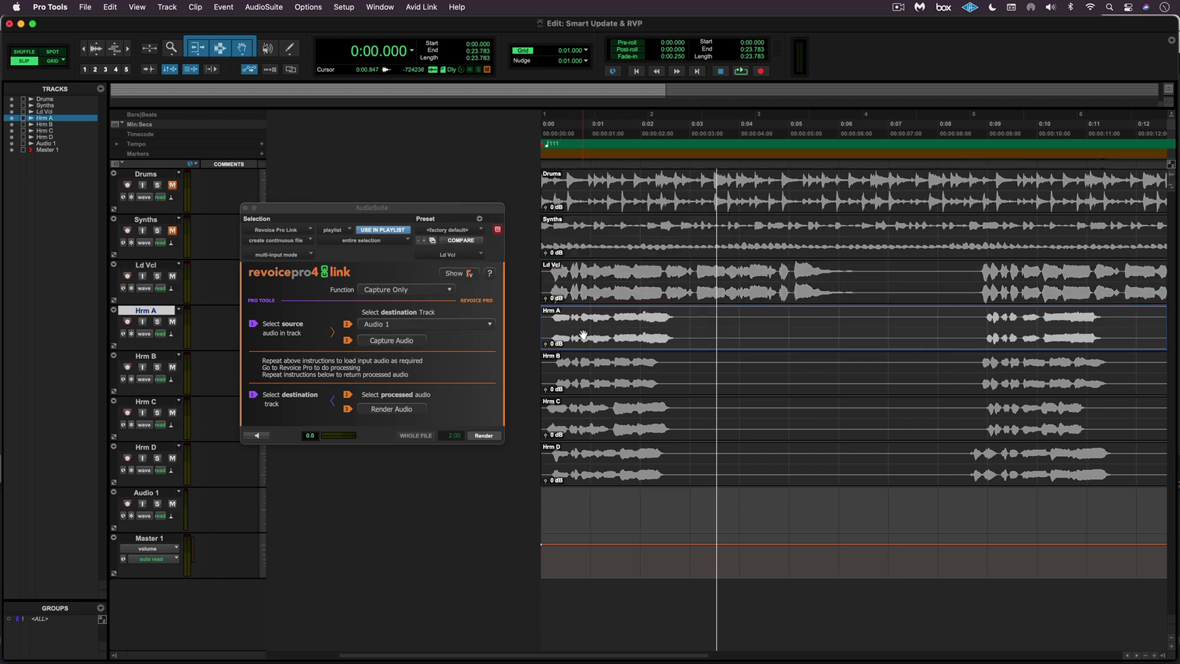
pyautogui.click(440, 328)
pyautogui.click(403, 337)
pyautogui.click(398, 343)
pyautogui.click(484, 323)
pyautogui.click(393, 355)
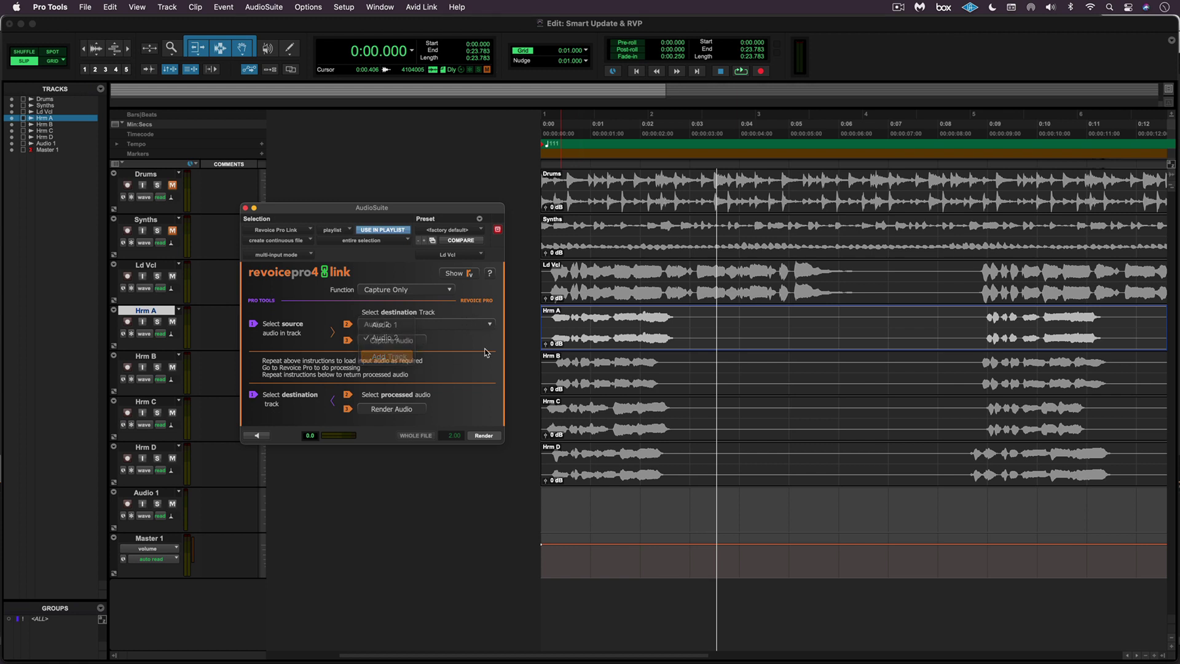
pyautogui.click(582, 379)
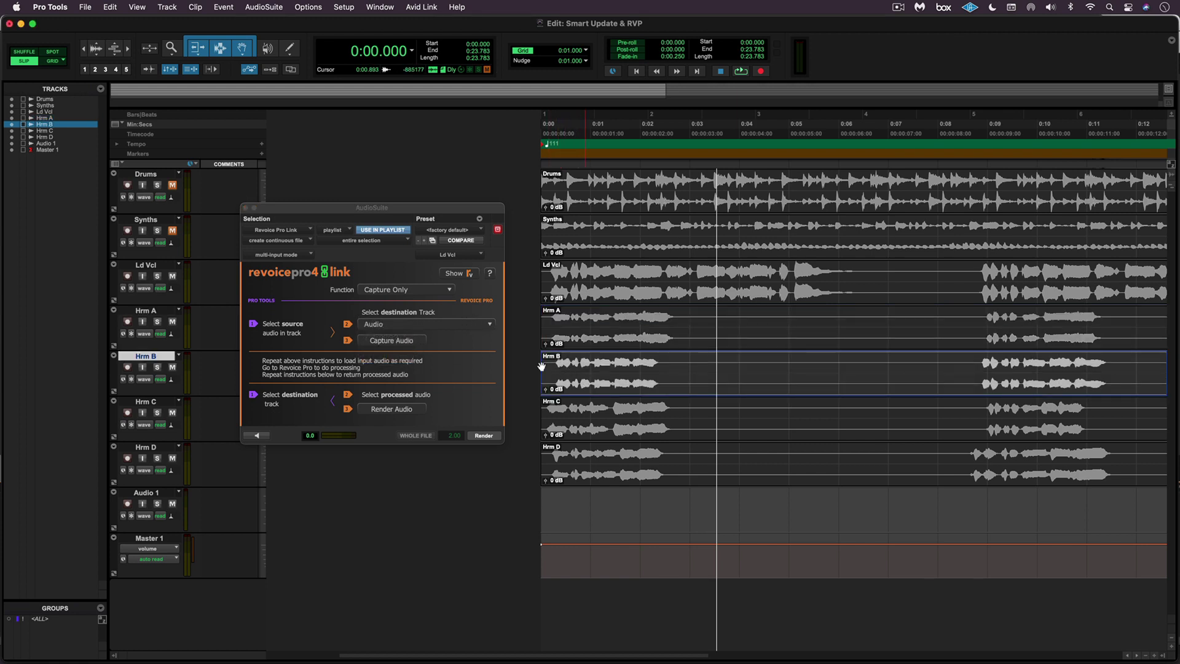
pyautogui.click(394, 340)
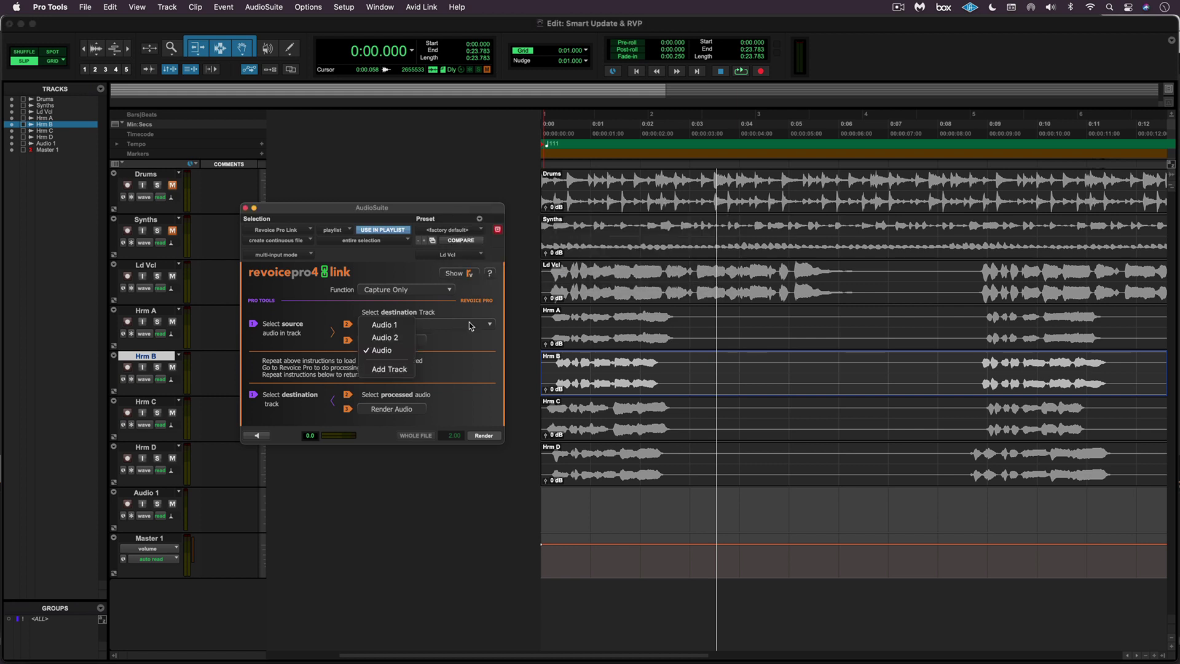
# - Capture Hrm C and Hrm D onto new destination tracks, then show the Revoice Pro project
pyautogui.click(406, 368)
pyautogui.click(578, 418)
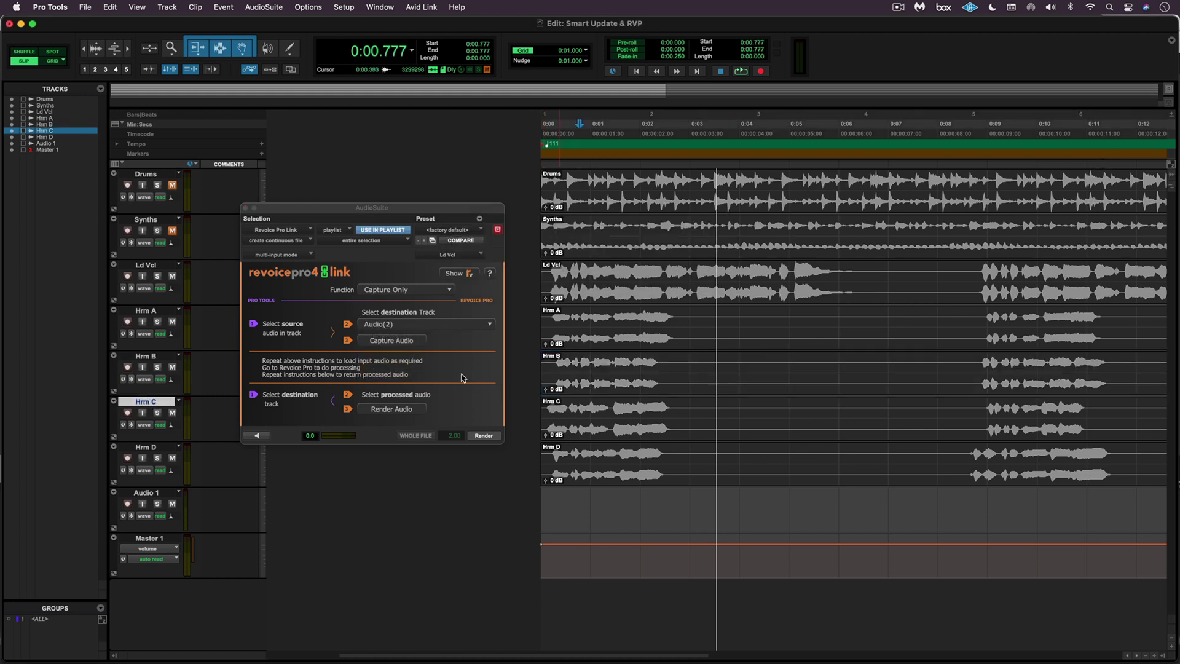
pyautogui.doubleClick(650, 438)
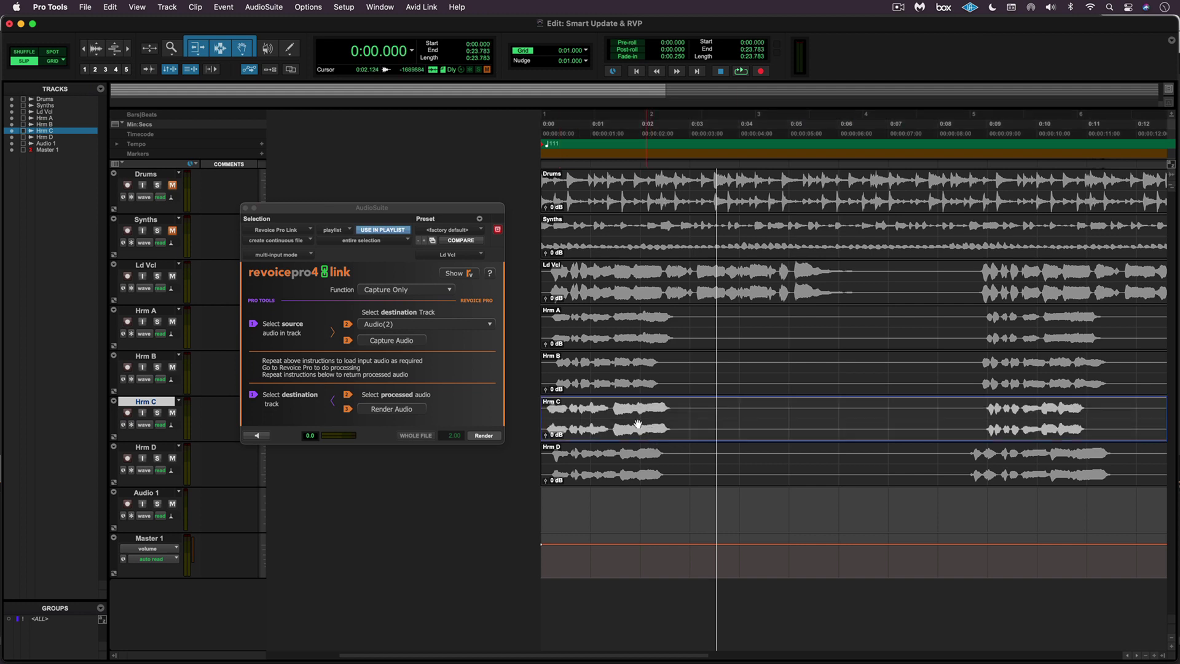
pyautogui.click(411, 341)
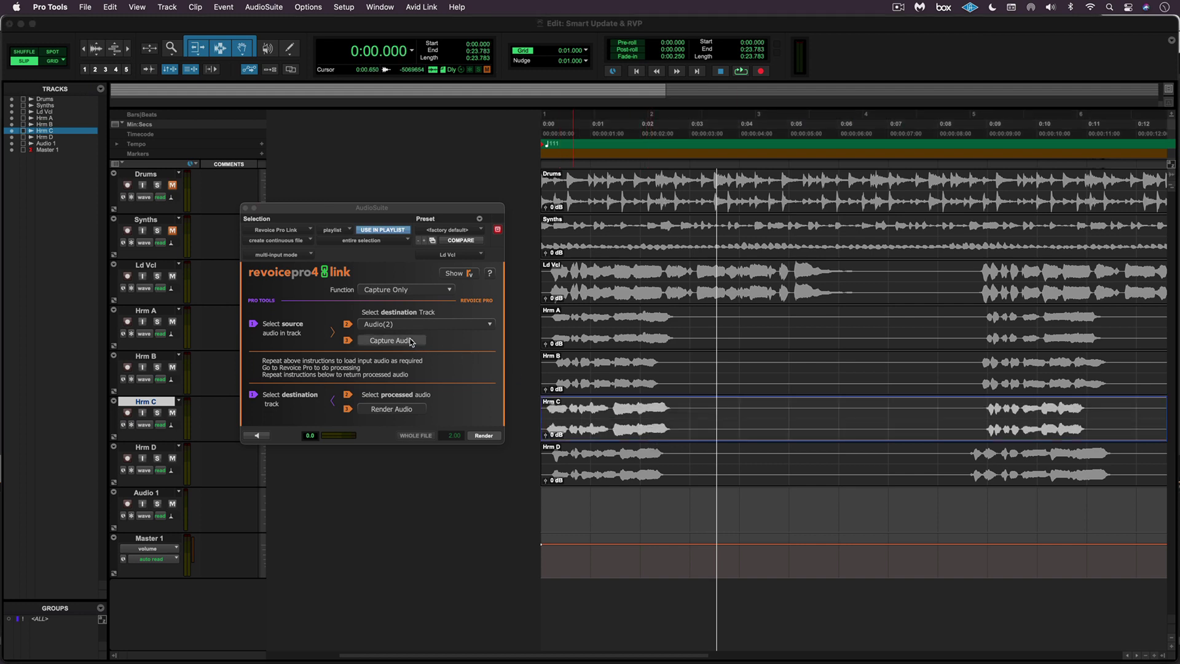
pyautogui.click(489, 325)
pyautogui.click(389, 382)
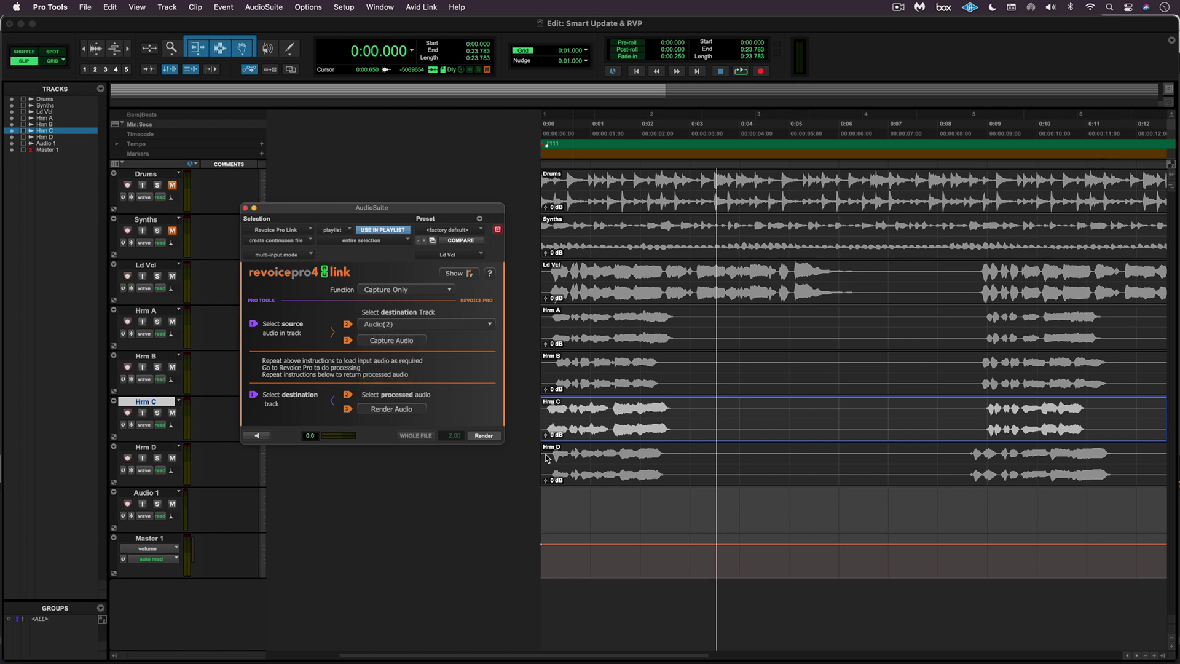
pyautogui.doubleClick(579, 476)
pyautogui.click(399, 342)
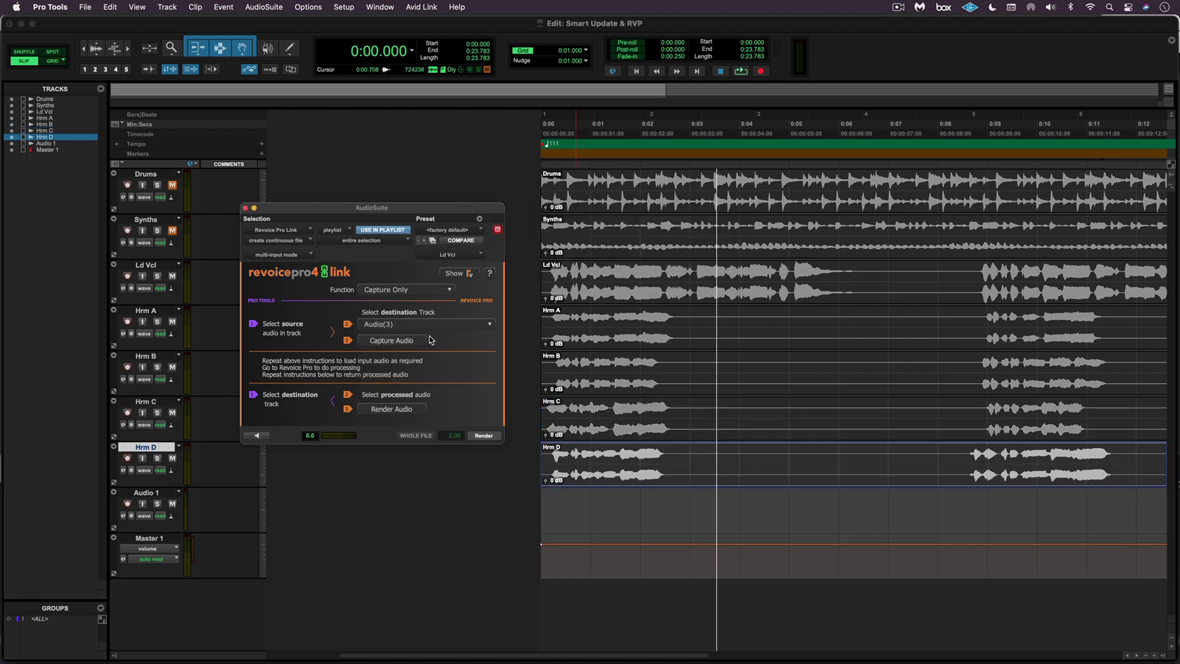
pyautogui.click(460, 273)
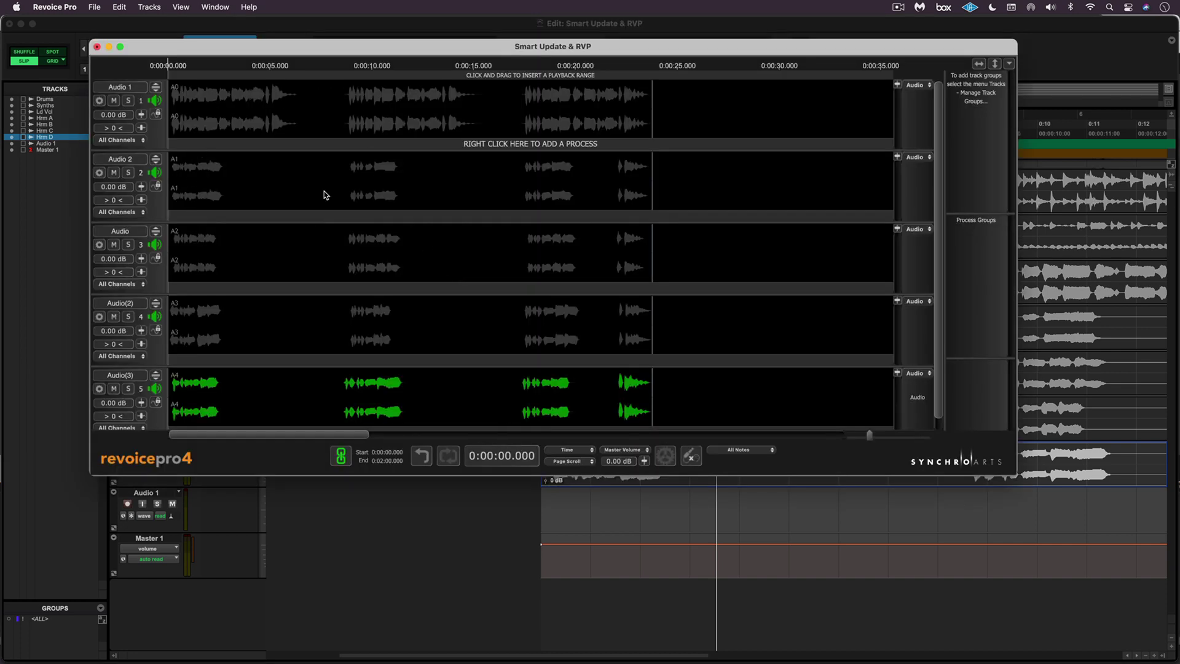
# - Rename the five captured tracks Ld Vcl, Hrm A, Hrm B, Hrm C and Hrm D
pyautogui.doubleClick(125, 87)
pyautogui.write('Ld Vcl')
pyautogui.press('Tab')
pyautogui.press('Tab')
pyautogui.write('Hrm A')
pyautogui.press('Tab')
pyautogui.press('Tab')
pyautogui.write('Hrm B')
pyautogui.press('Tab')
pyautogui.press('Tab')
pyautogui.write('Hrm C')
pyautogui.press('Tab')
pyautogui.press('Tab')
pyautogui.write('Hrm D')
# - Select the Ld Vcl waveform as guide and start a new APT process
pyautogui.hscroll(1, 278, 397)
pyautogui.click(307, 118)
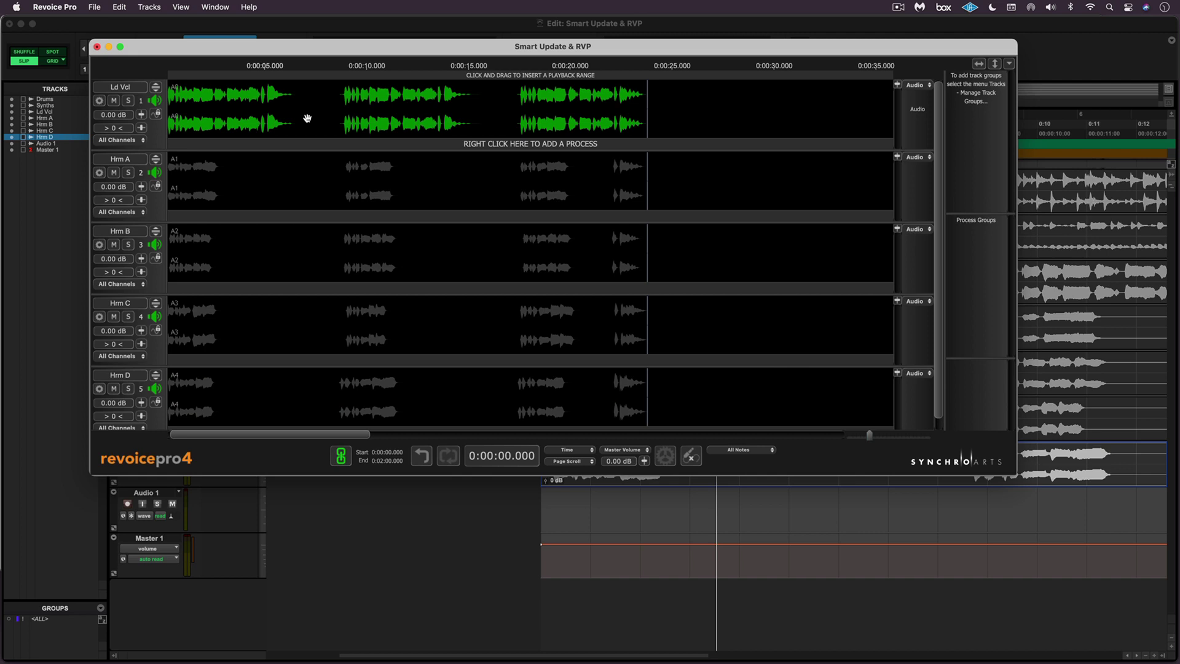
pyautogui.press('super+n')
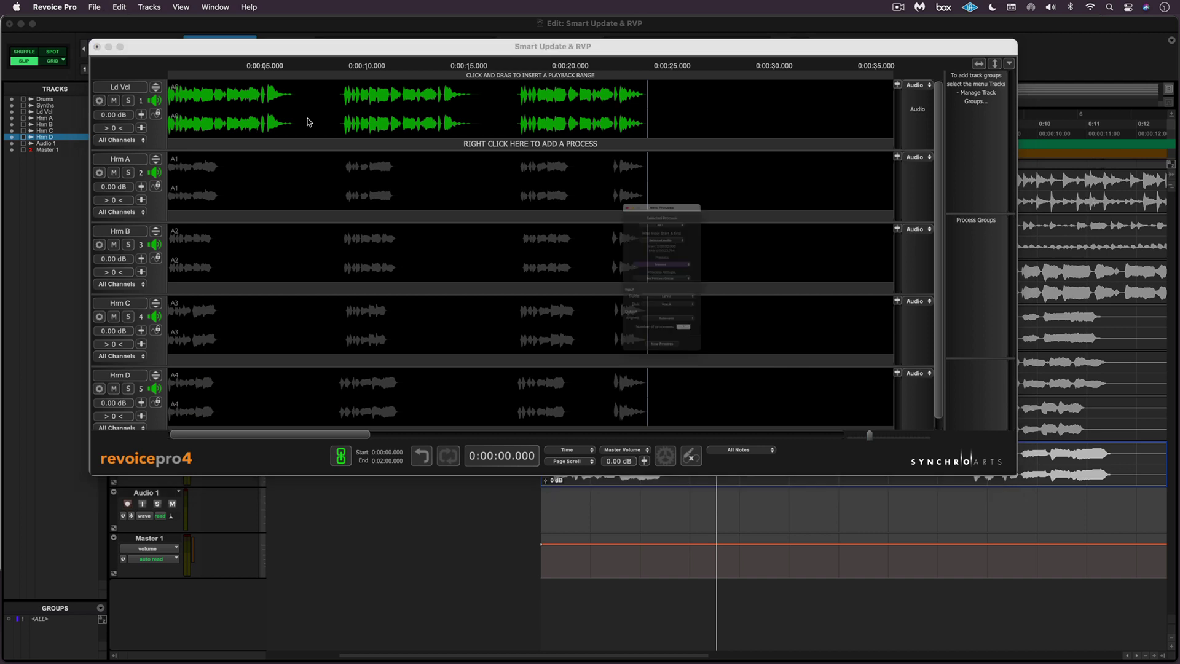
# - Create four SmartAlign - Tightest Timing APT processes in a new process group and play the group
pyautogui.click(672, 270)
pyautogui.moveTo(662, 296)
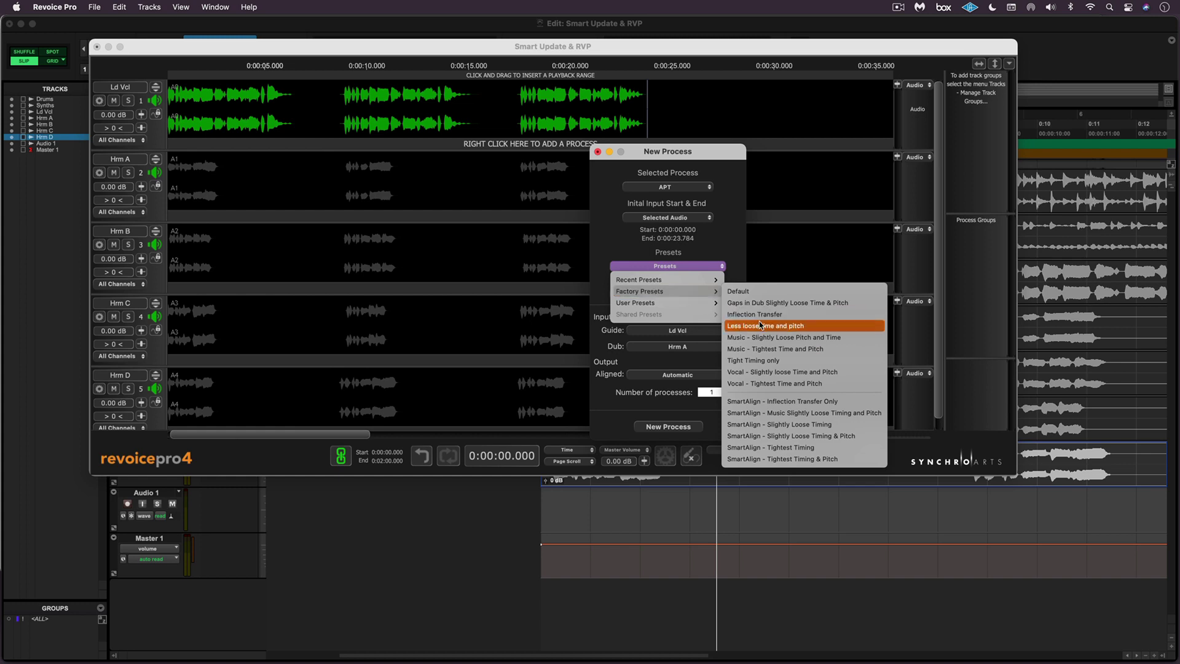
pyautogui.click(772, 448)
pyautogui.click(672, 297)
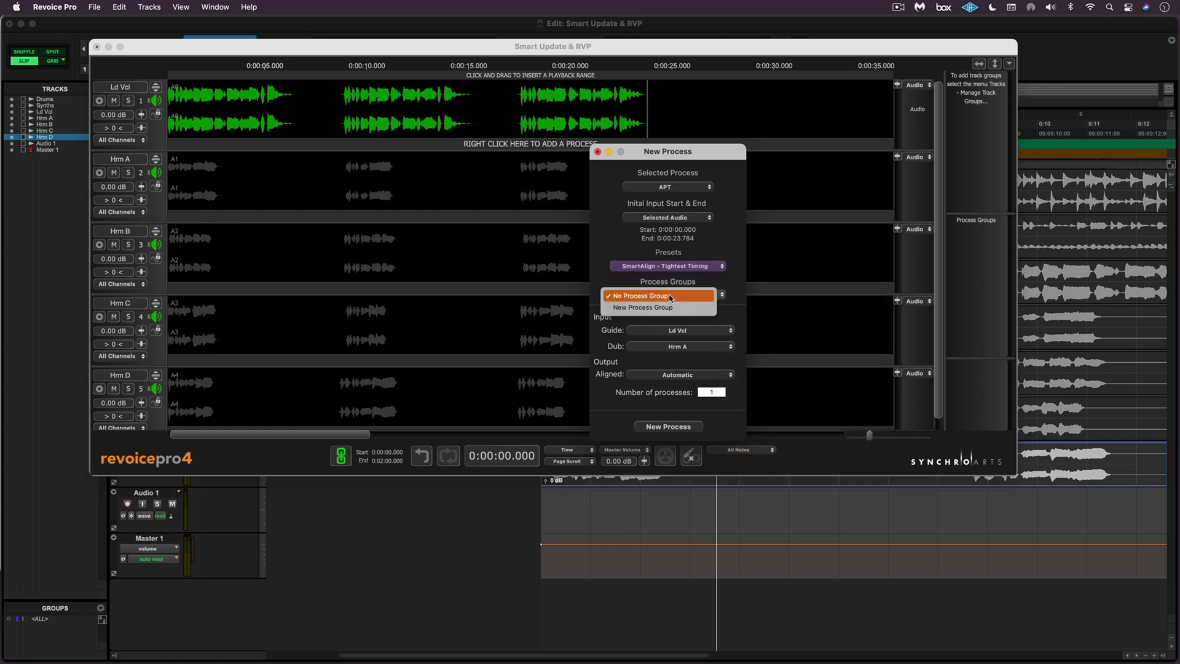
pyautogui.click(668, 308)
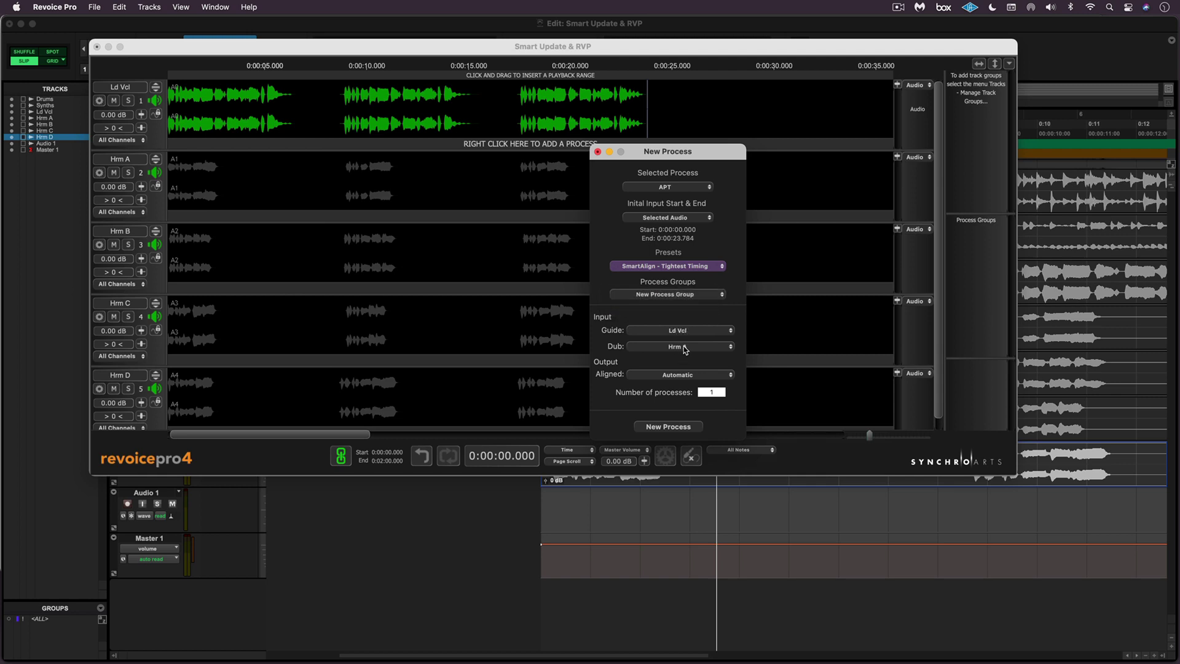
pyautogui.click(718, 392)
pyautogui.click(670, 426)
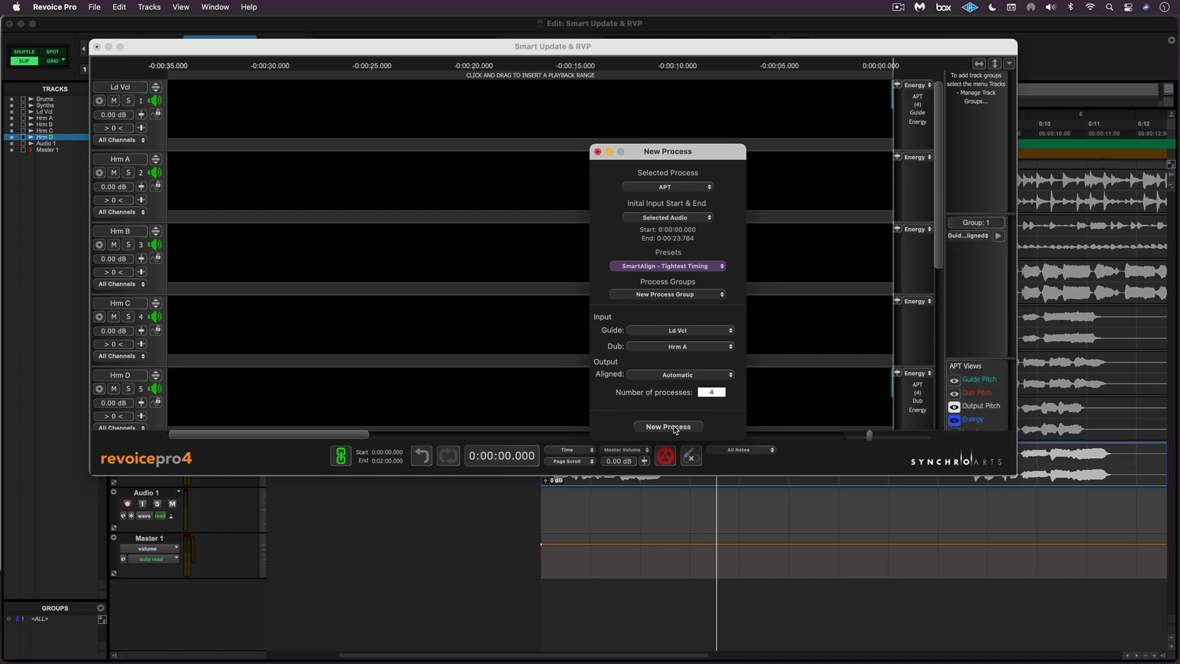
pyautogui.click(998, 237)
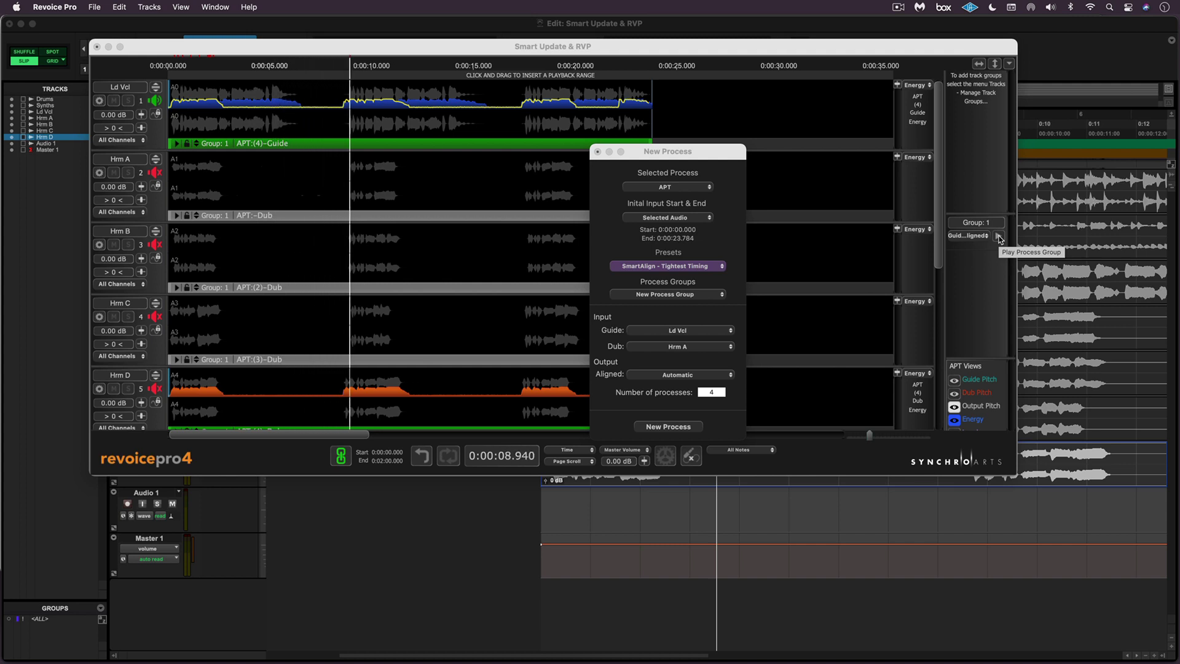
# - Stop playback and loosen Group 1's Timing Tolerance to 29 ms, then return to Pro Tools
pyautogui.click(998, 236)
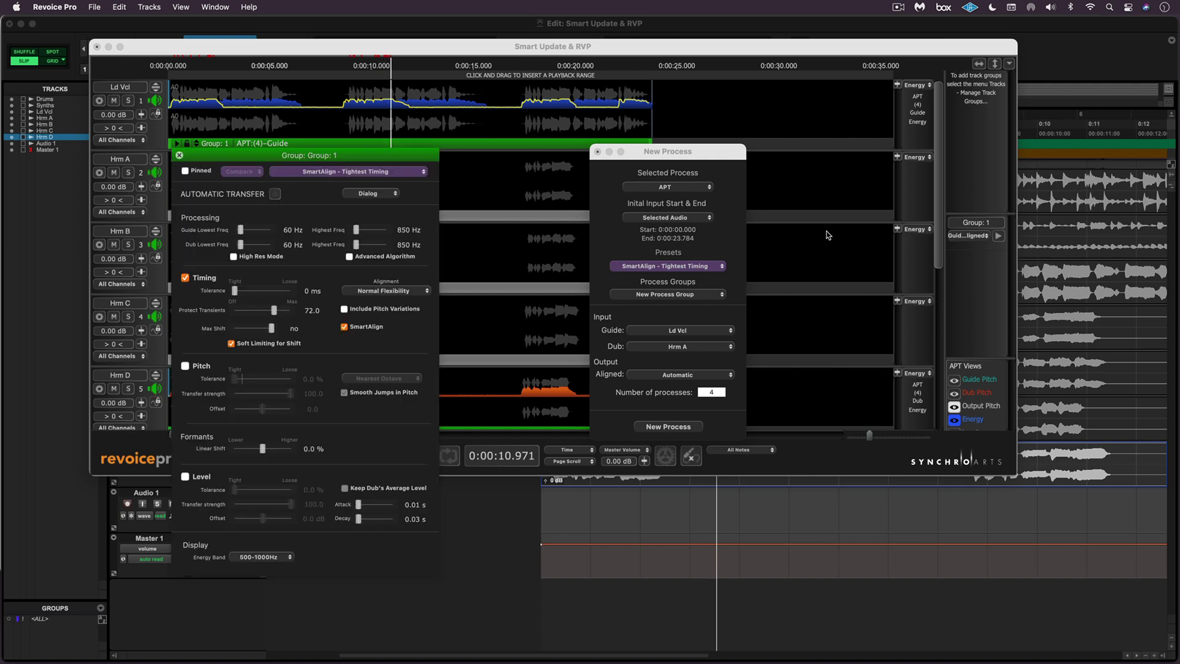
pyautogui.moveTo(357, 147); pyautogui.dragTo(466, 134)
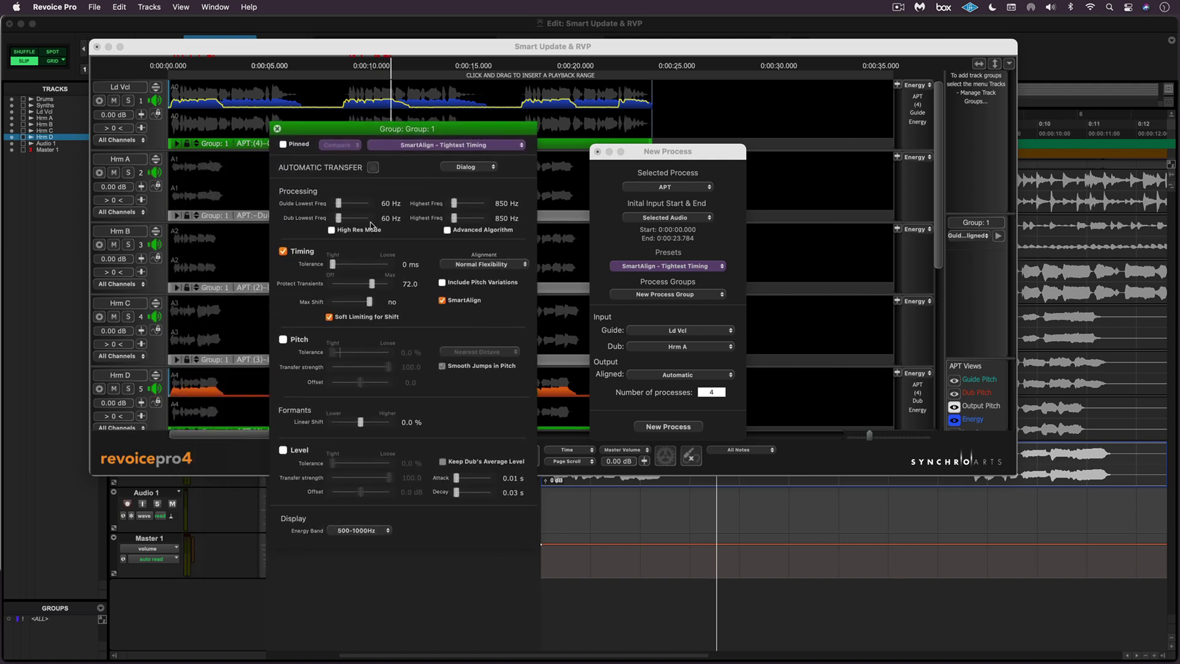
pyautogui.moveTo(334, 264); pyautogui.dragTo(365, 284)
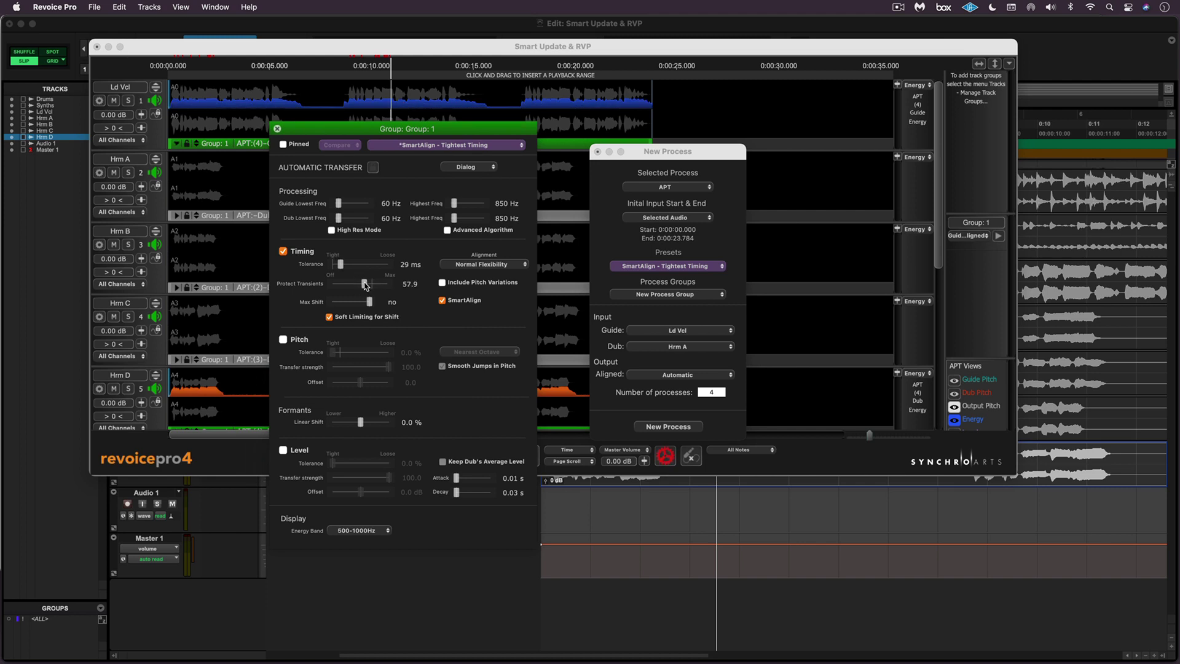
pyautogui.click(277, 129)
pyautogui.click(388, 500)
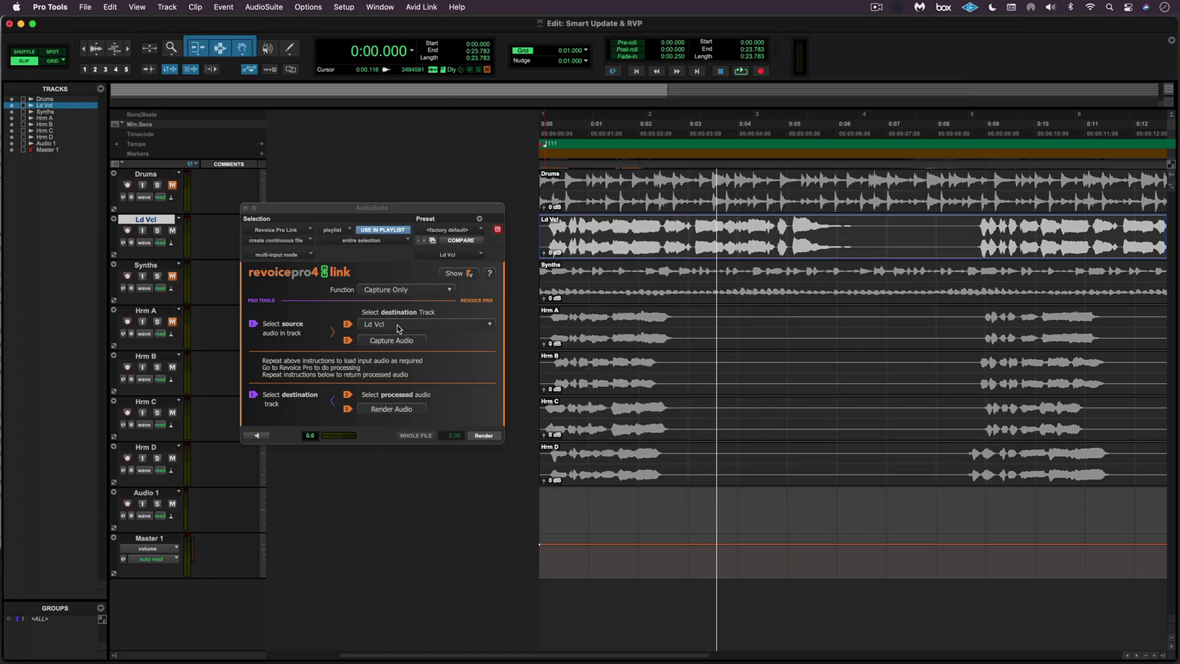
# - Pick the aligned Hrm A [OUT] track in Revoice Pro as the audio returned to Pro Tools
pyautogui.click(458, 273)
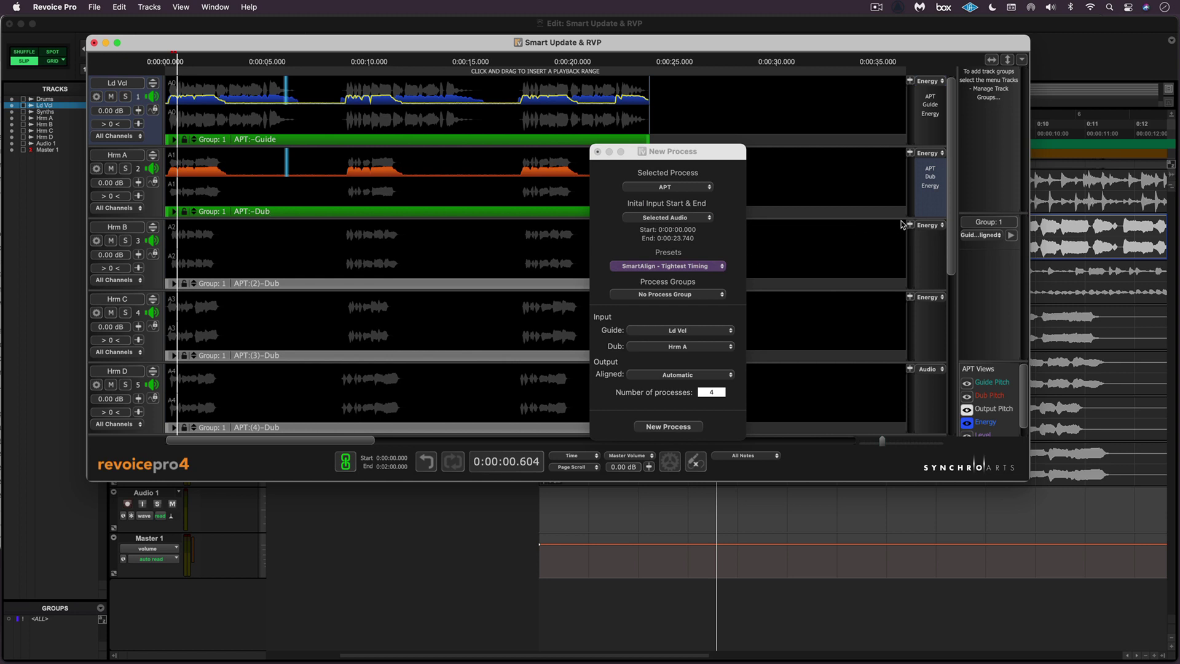
pyautogui.moveTo(950, 212); pyautogui.dragTo(939, 281)
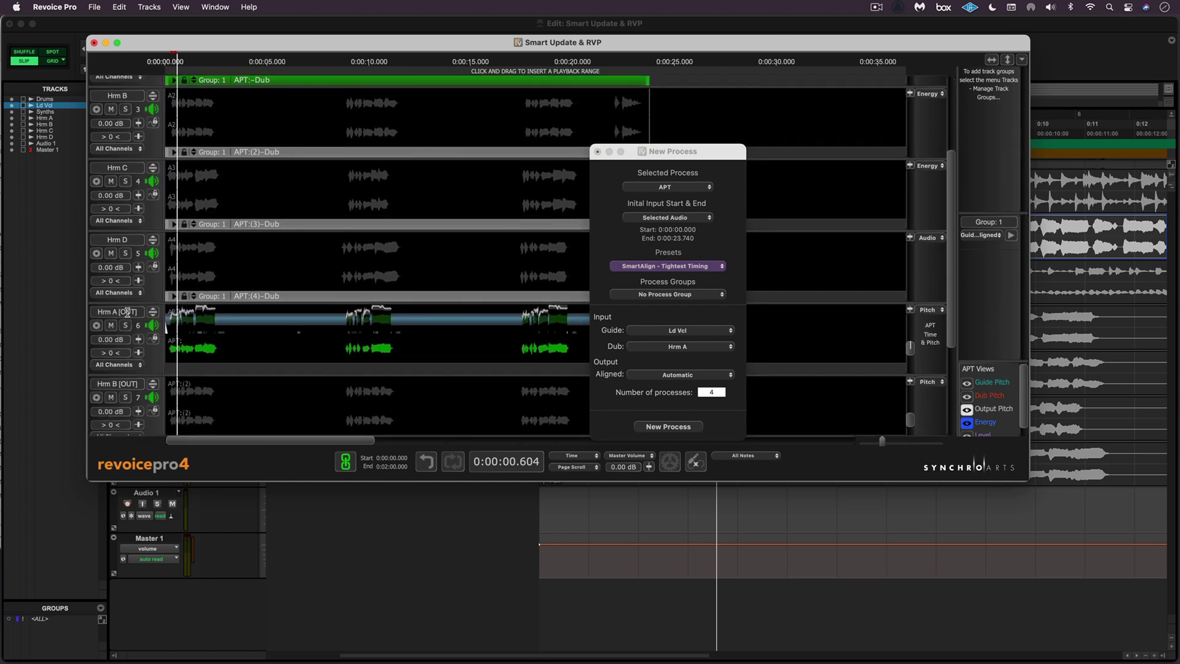
pyautogui.click(156, 358)
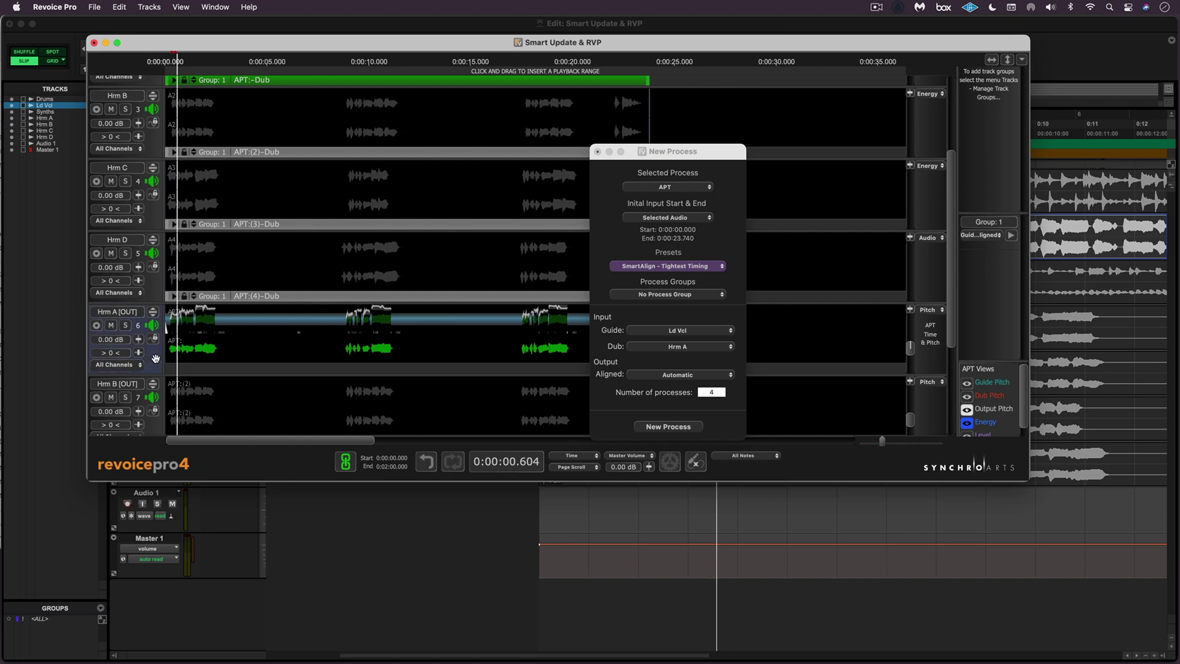
pyautogui.click(369, 553)
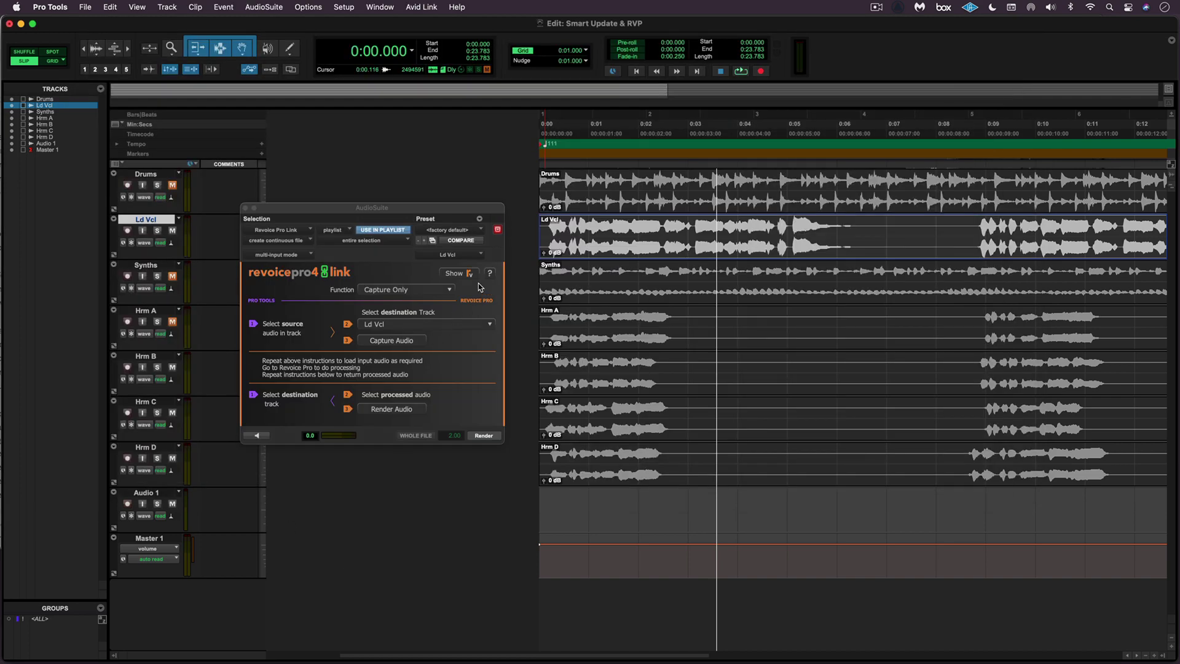
# - Set the AudioSuite key input to Audio 1 and render the harmony onto a selected Audio 1 range
pyautogui.click(457, 255)
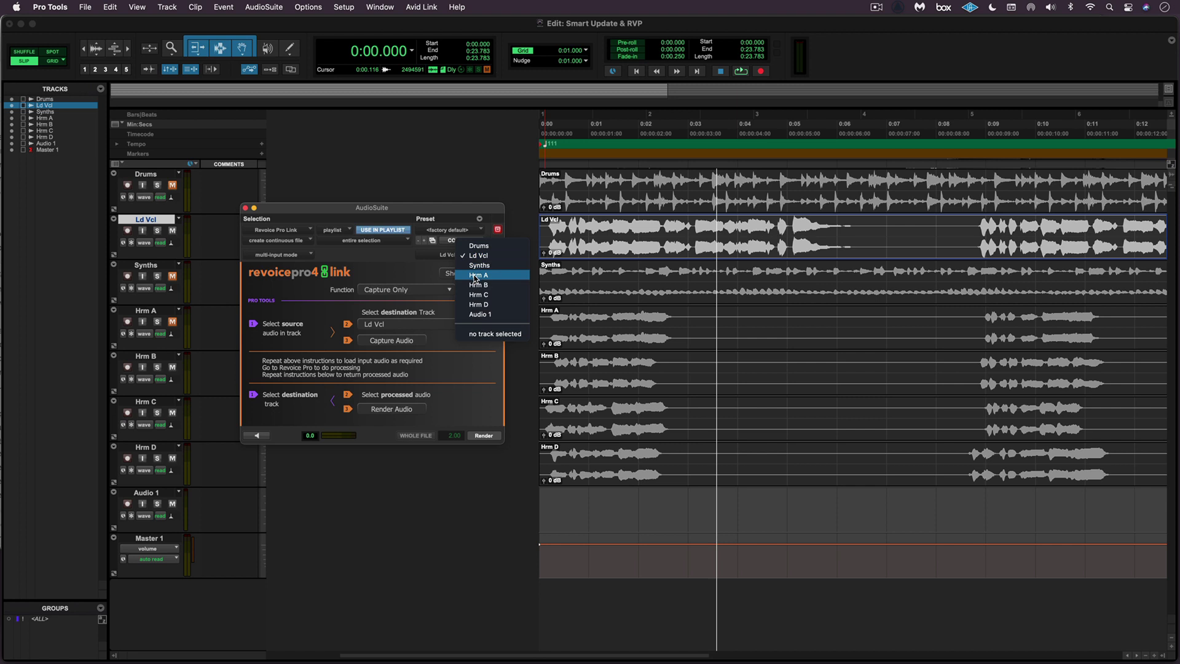
pyautogui.click(482, 314)
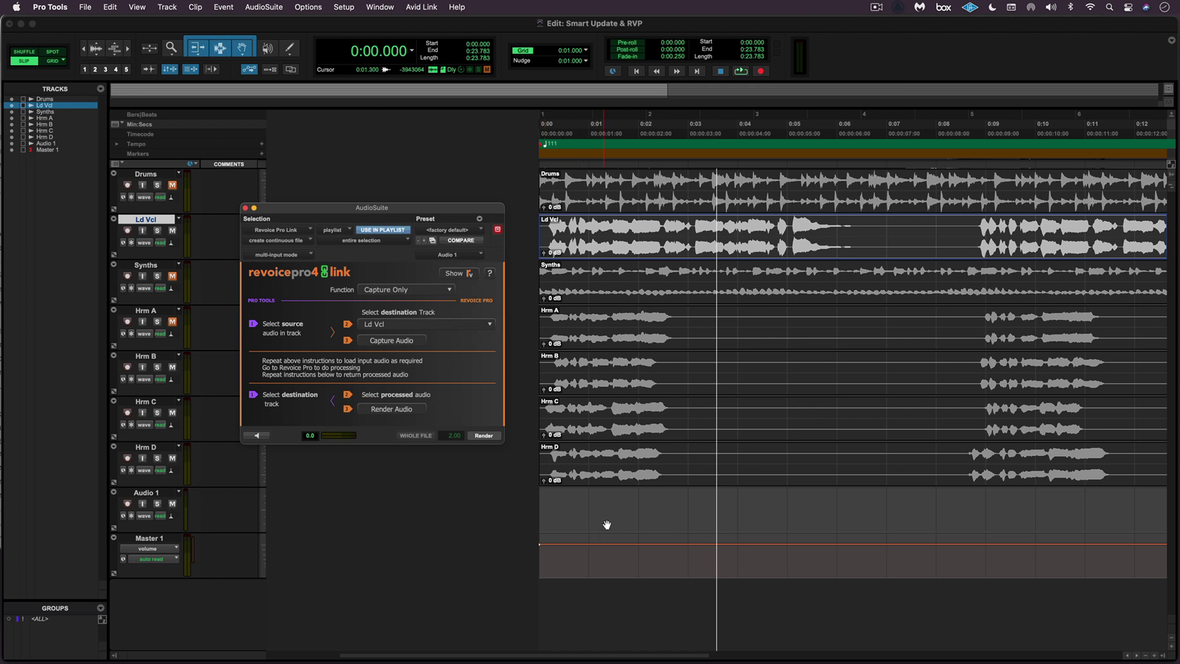
pyautogui.moveTo(618, 506); pyautogui.dragTo(668, 510)
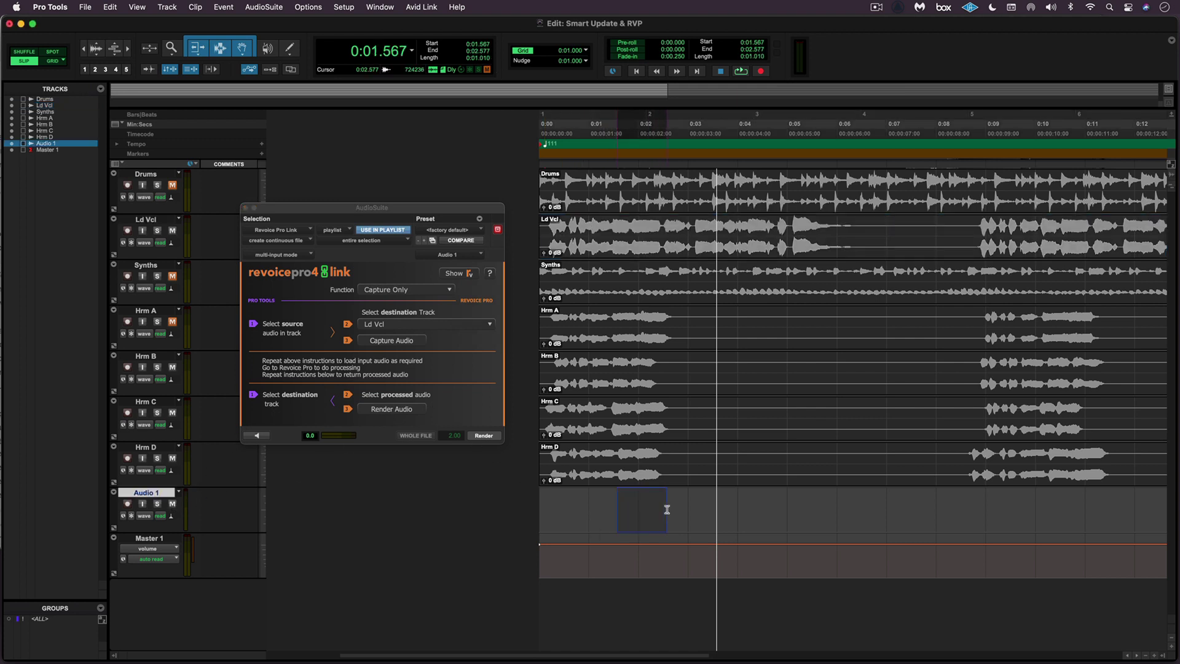
pyautogui.click(397, 410)
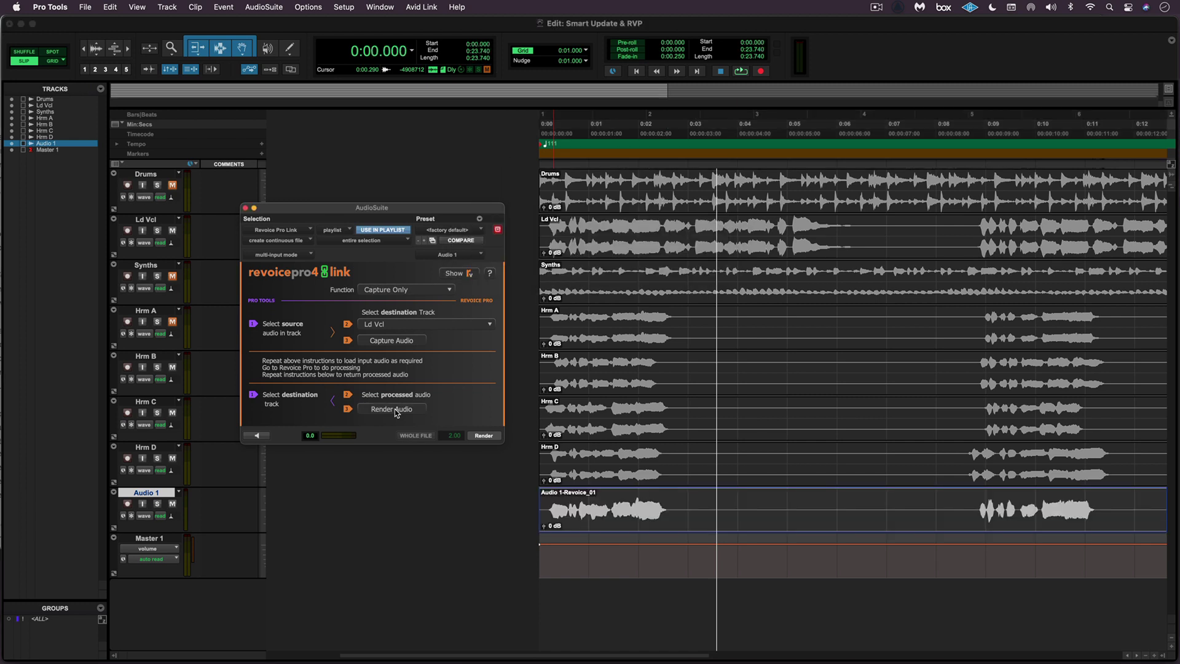